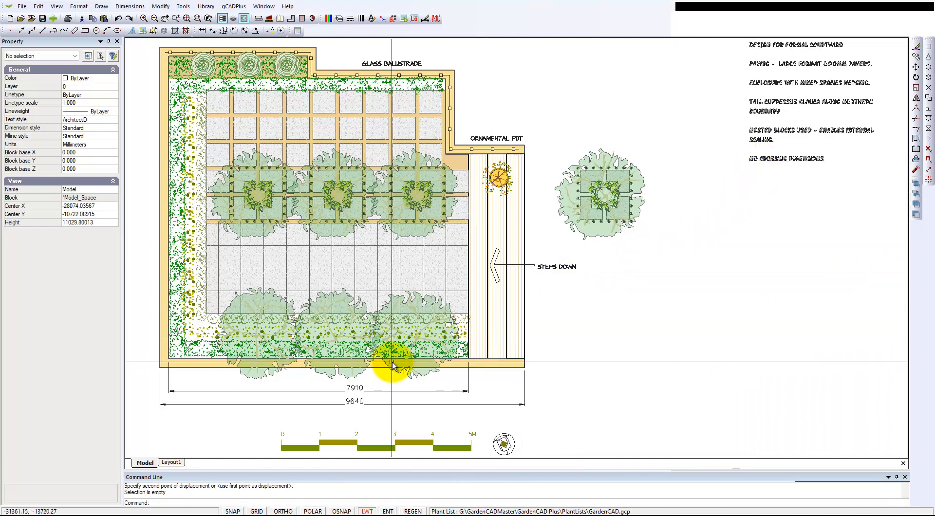
- Select the two horizontal dimensions below the courtyard plan and create a new layer named L-DIM
middle_click_drag(396, 382, 437, 327)
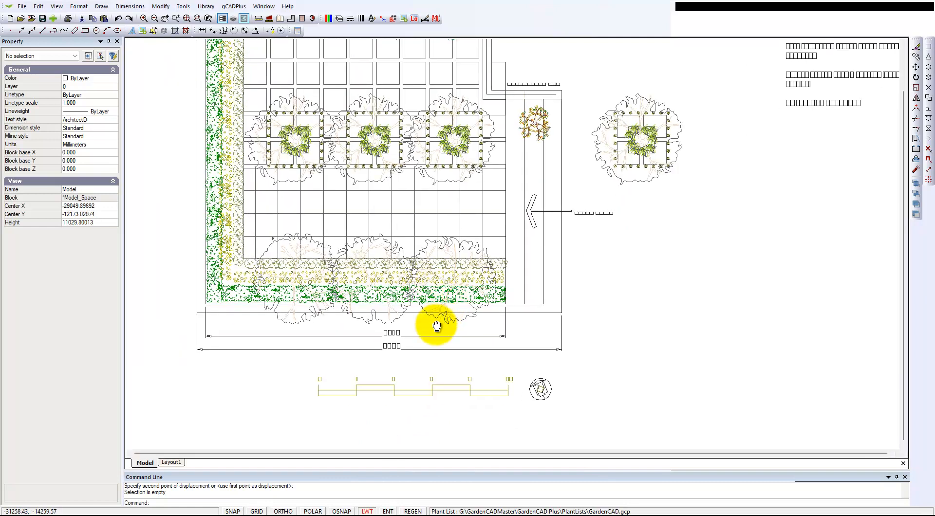
left_click(394, 336)
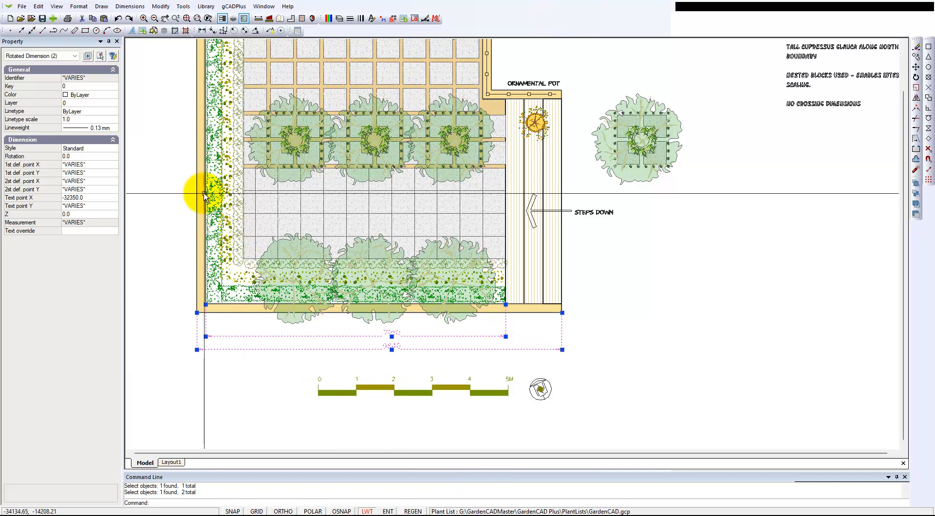
left_click(113, 103)
left_click(114, 104)
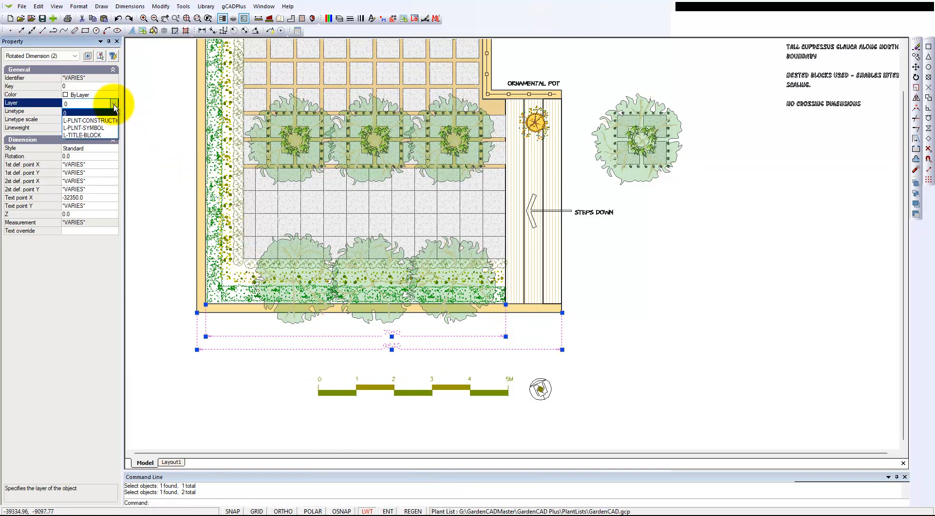
left_click(141, 201)
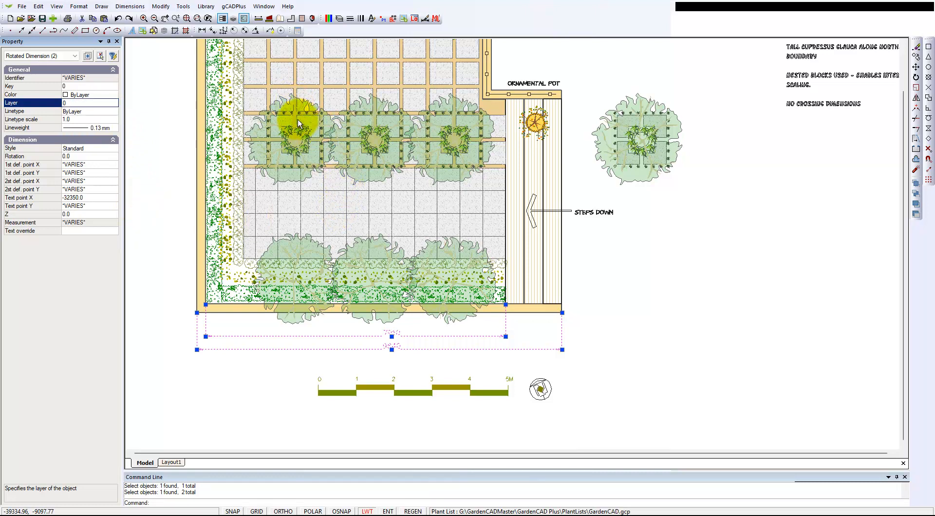
left_click(339, 20)
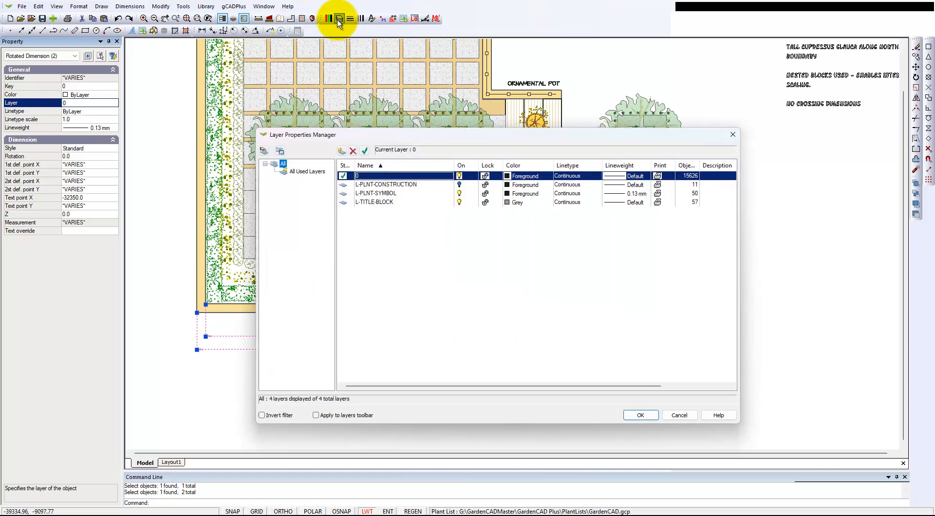
left_click(342, 152)
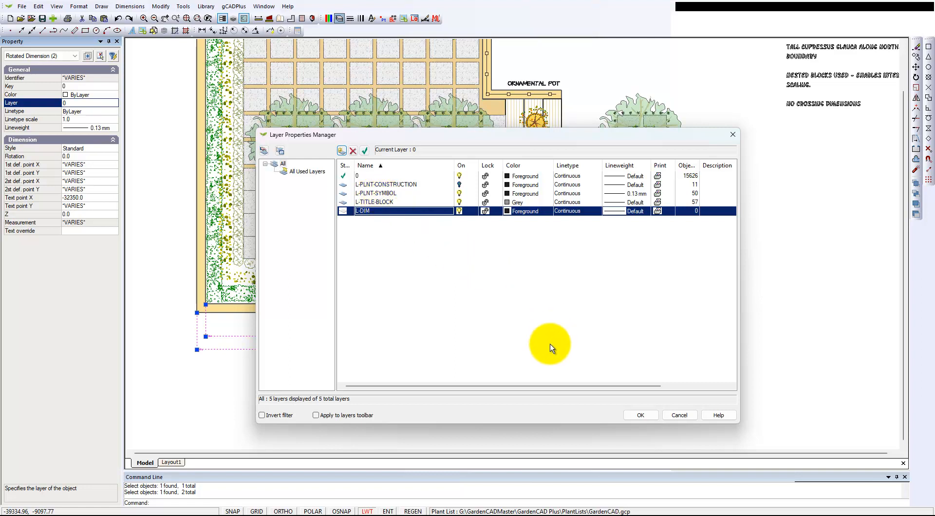
left_click(679, 415)
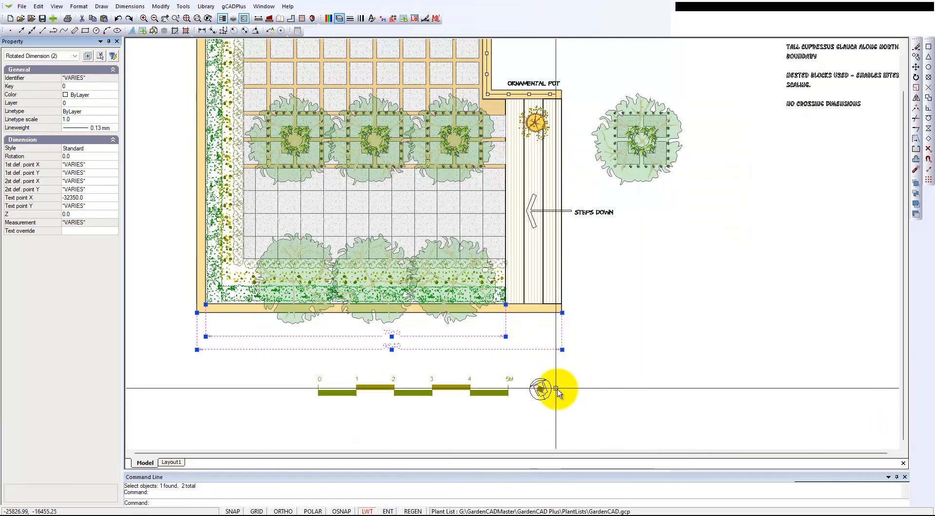
- Assign the two selected horizontal dimensions to the L-DIM layer
scroll(371, 365, "up", 1)
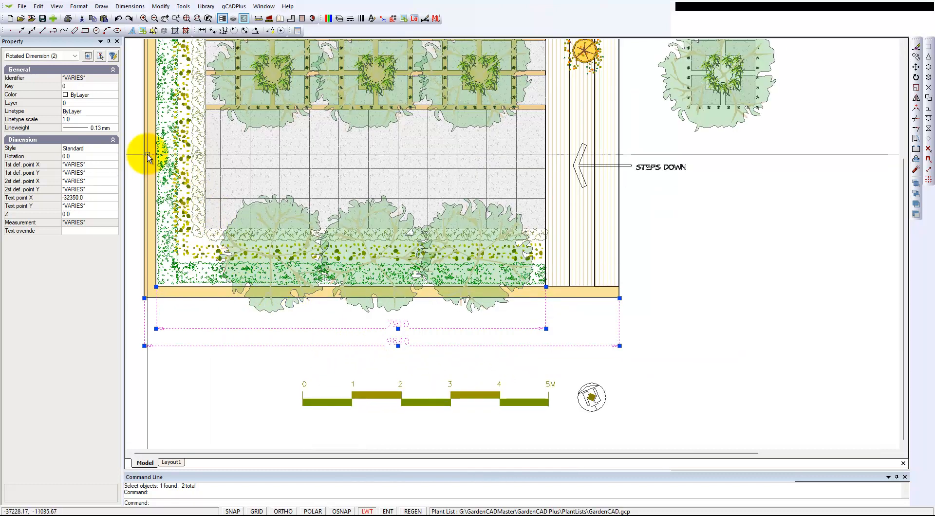
left_click(110, 103)
left_click(115, 103)
left_click(88, 129)
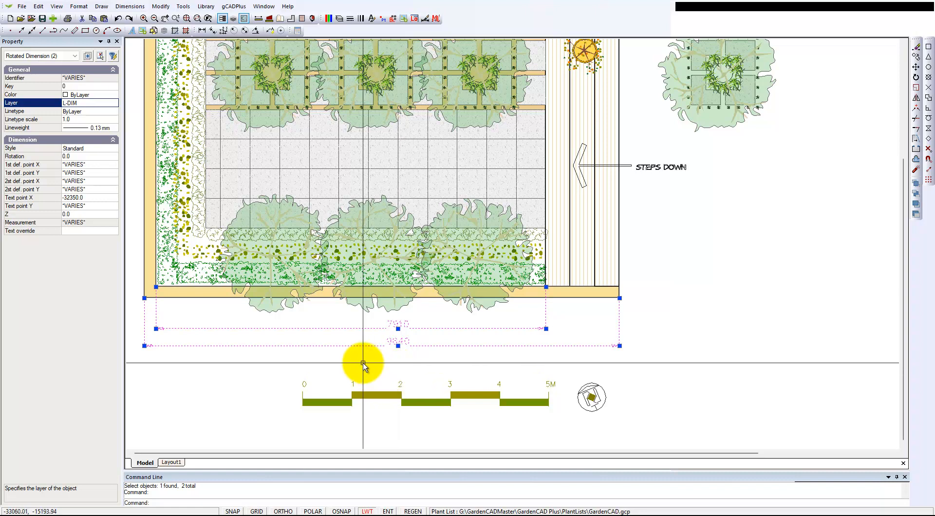
- Shift the text of both horizontal dimensions slightly left along their dimension lines so the two texts align, and clear the selection
left_click(398, 346)
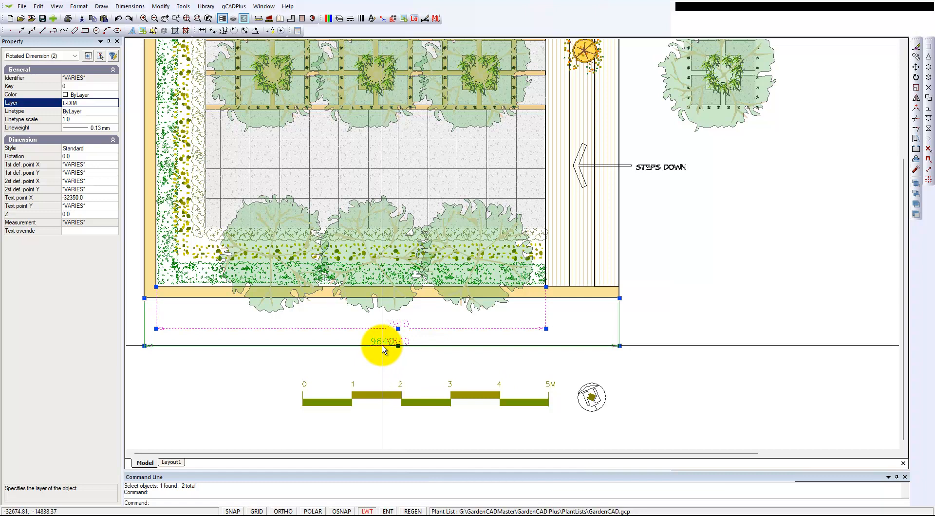
left_click(383, 346)
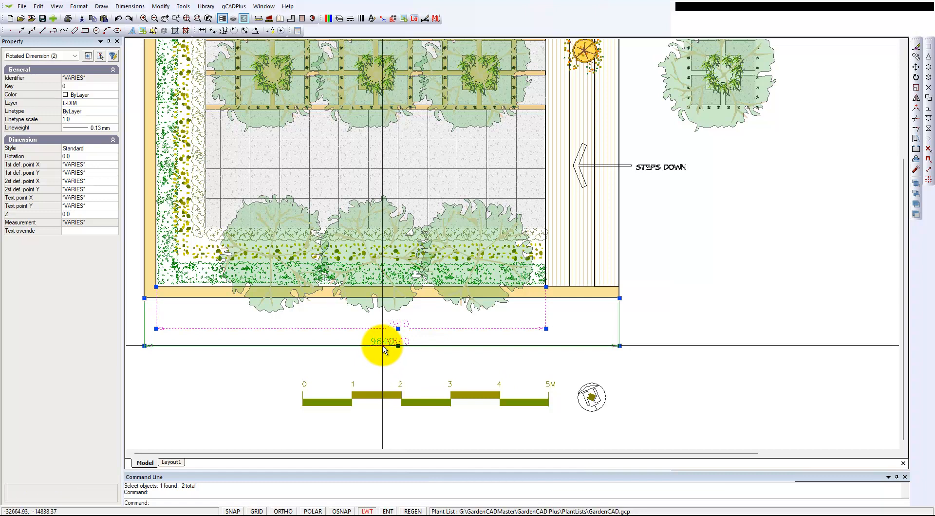
left_click(397, 329)
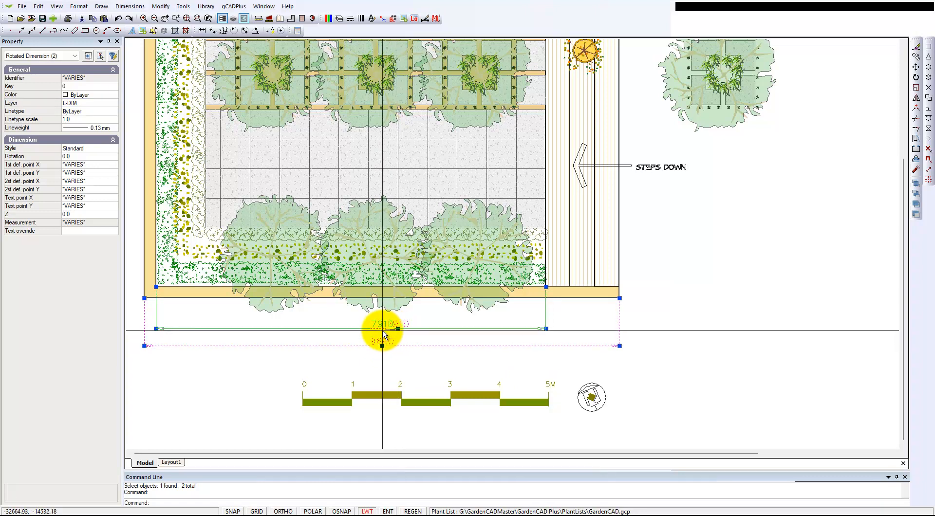
left_click(382, 330)
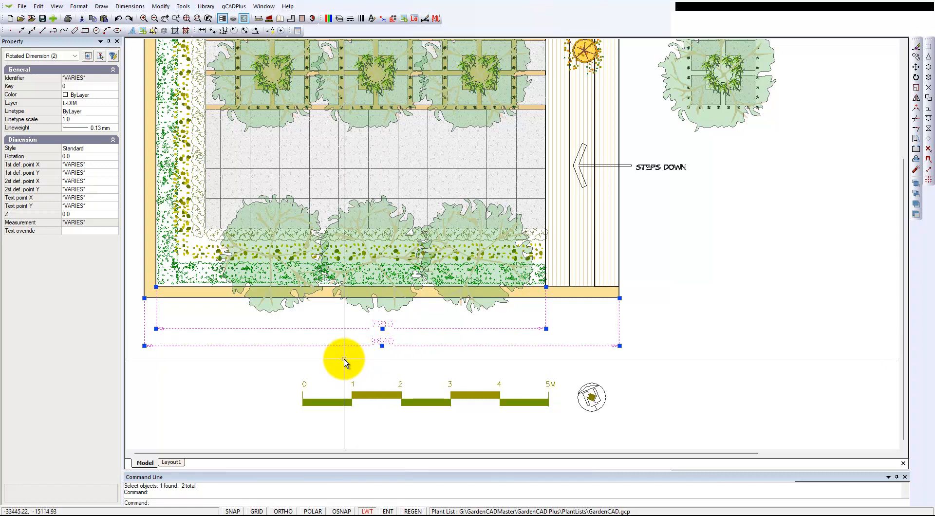
key("Escape")
- Select the overall-width dimension and examine the geometry and text settings of the Standard dimension style, leaving them unchanged
left_click(378, 345)
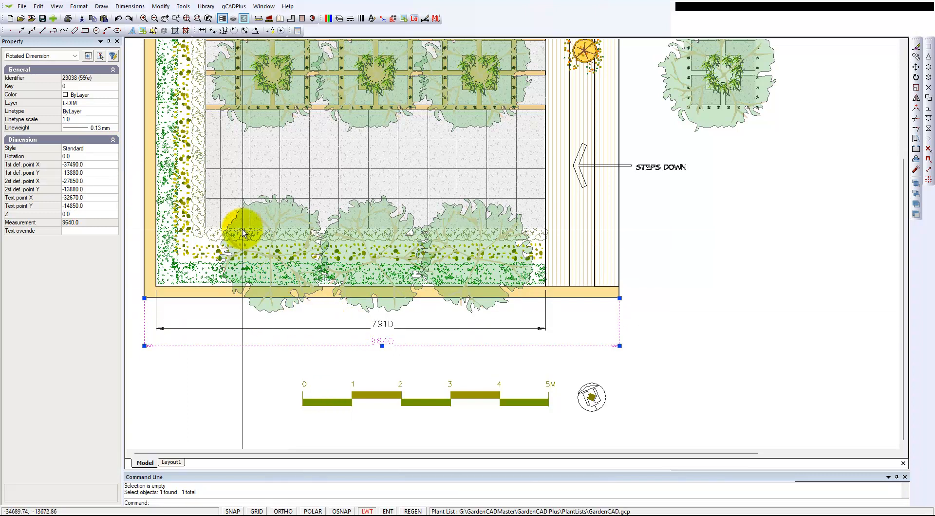
left_click(129, 7)
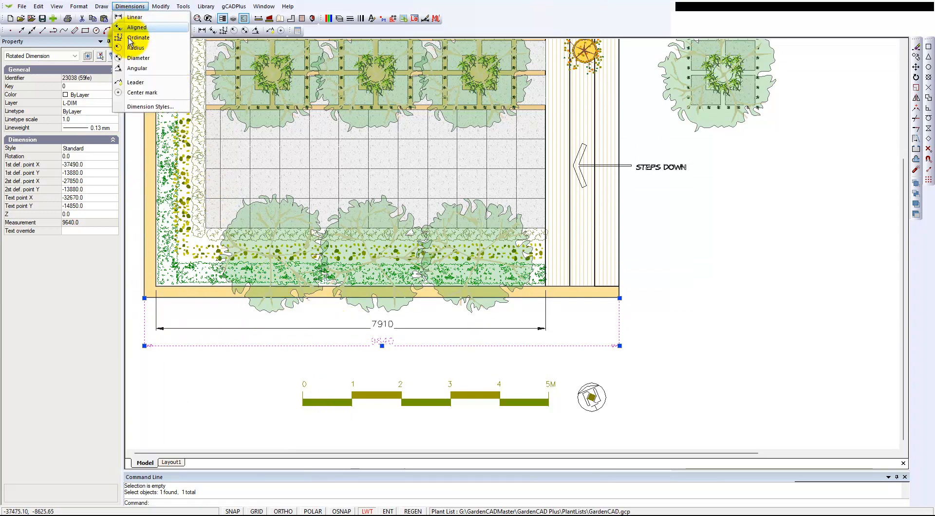
left_click(151, 106)
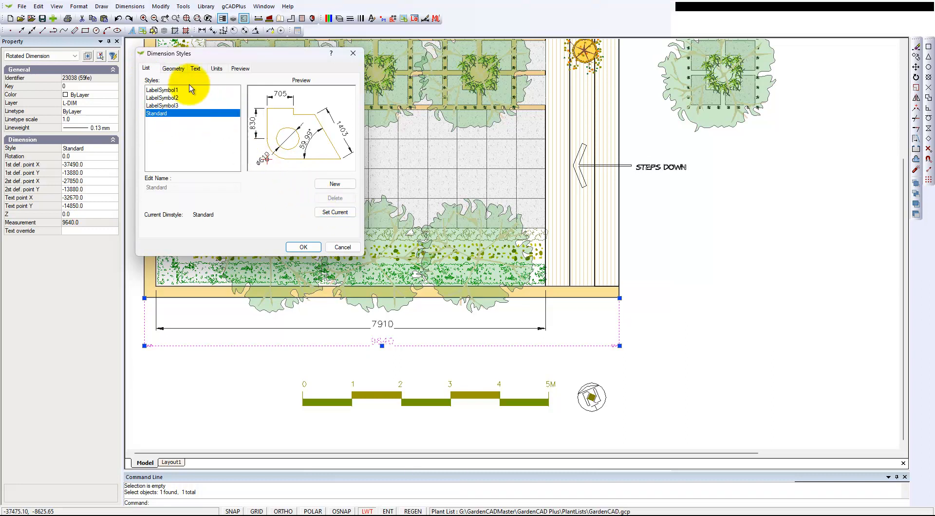
left_click(174, 69)
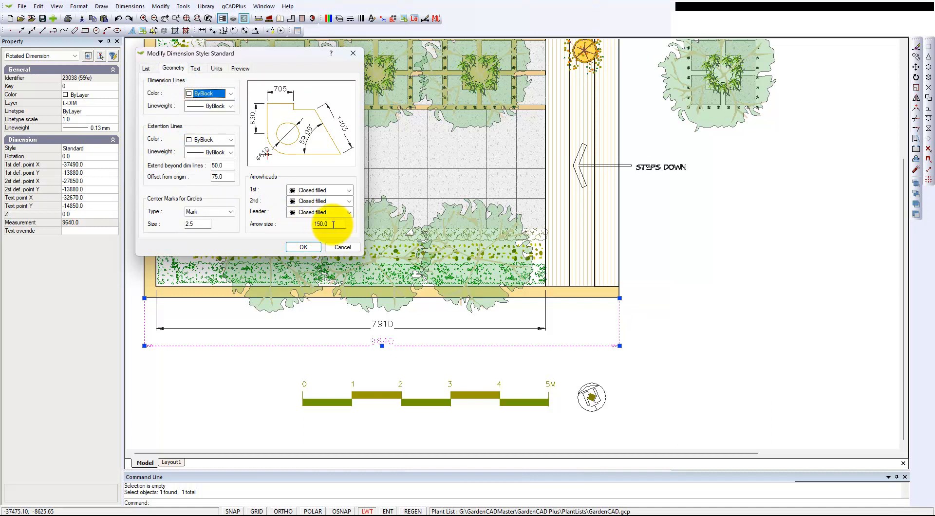
left_click(197, 70)
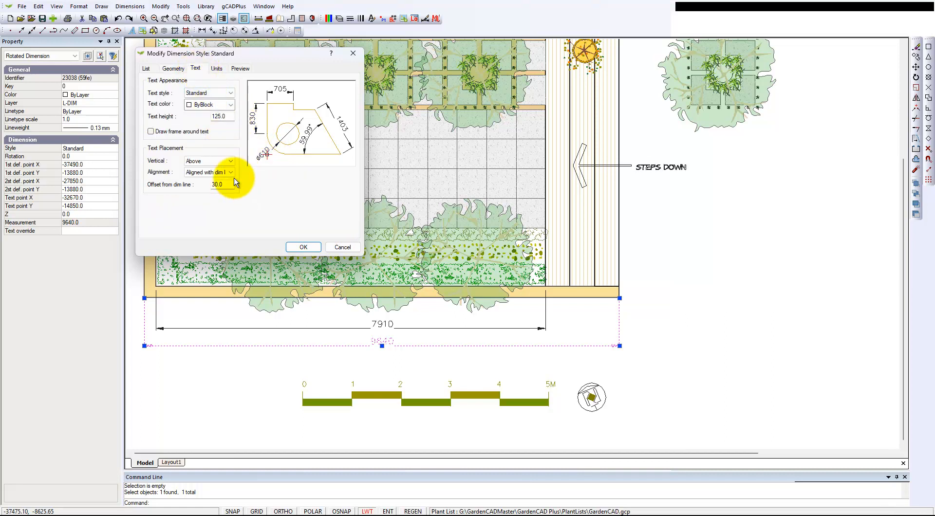
left_click(339, 248)
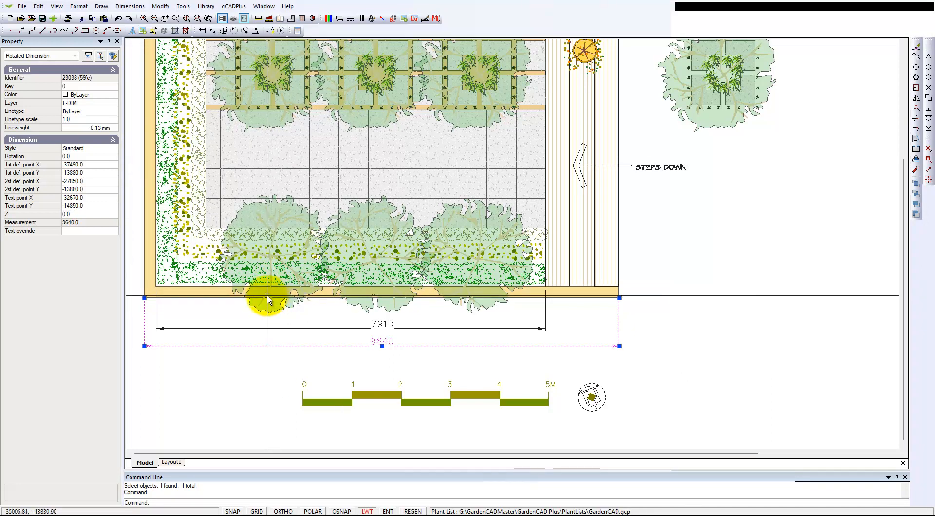
key("Escape")
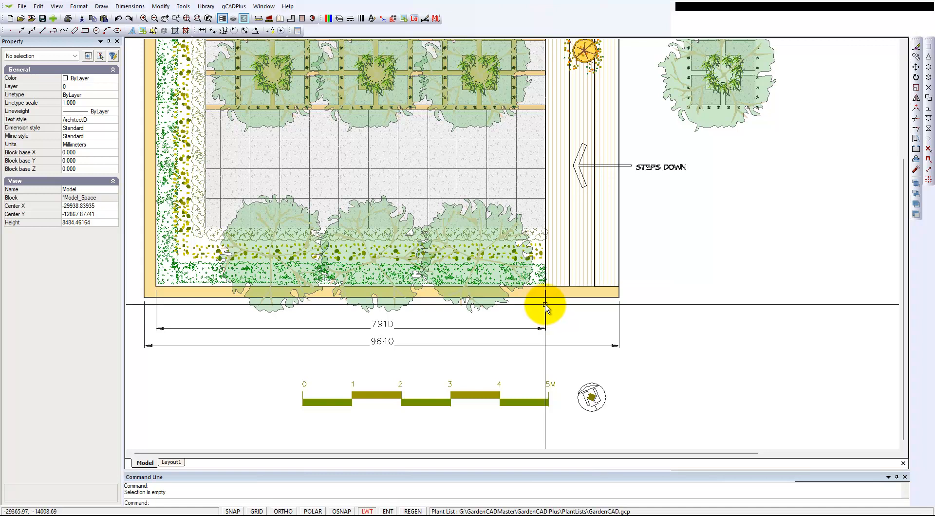
- Turn on polar tracking and move the 7910 dimension's right extension line origin straight down to Y -14050, clear of the wall
scroll(548, 302, "up", 2)
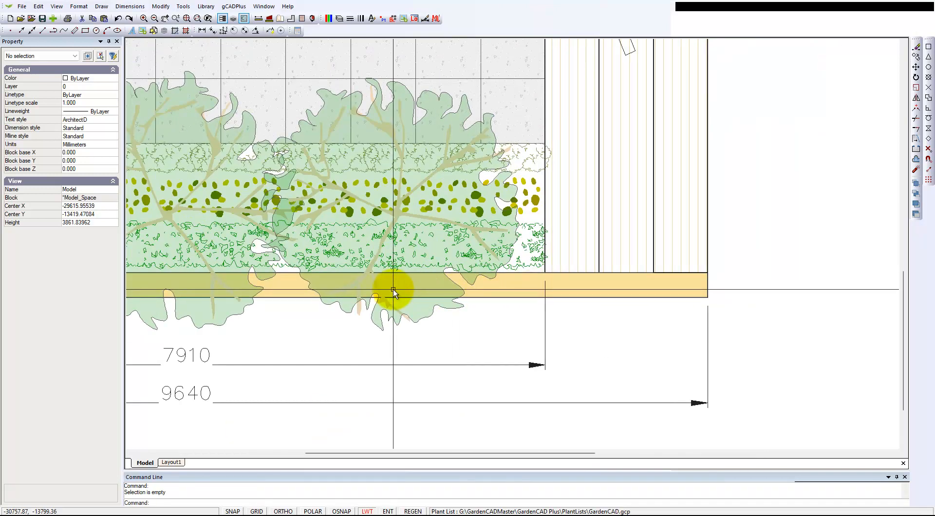
scroll(503, 313, "down", 2)
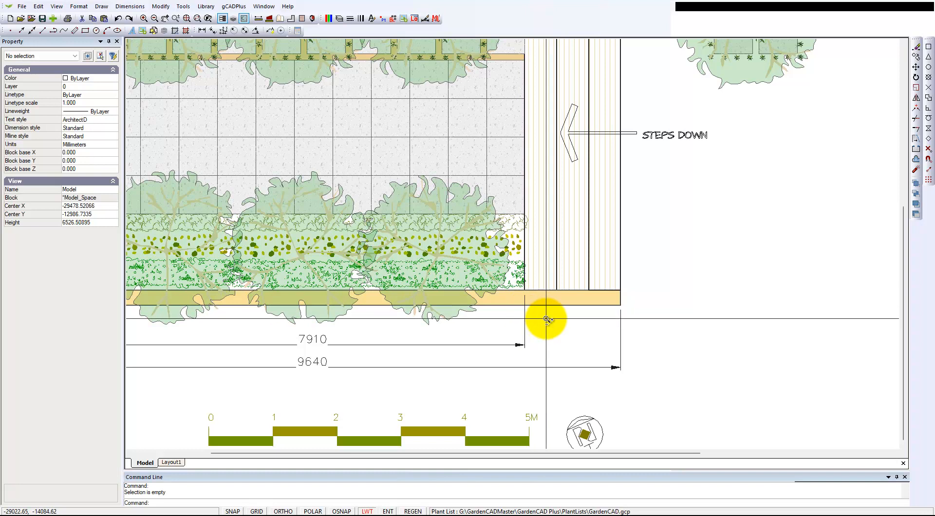
scroll(546, 320, "down", 2)
scroll(546, 319, "down", 1)
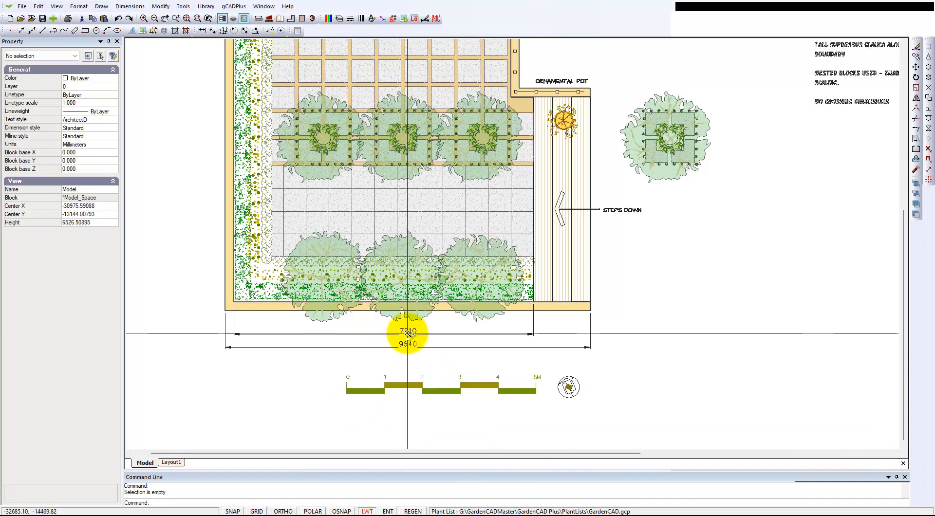
scroll(408, 333, "up", 1)
middle_click_drag(409, 331, 446, 336)
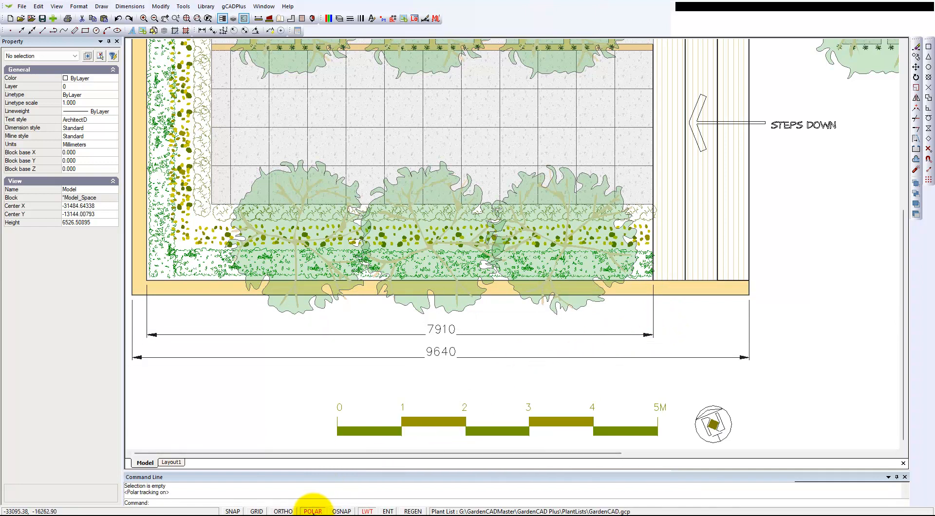
left_click(653, 309)
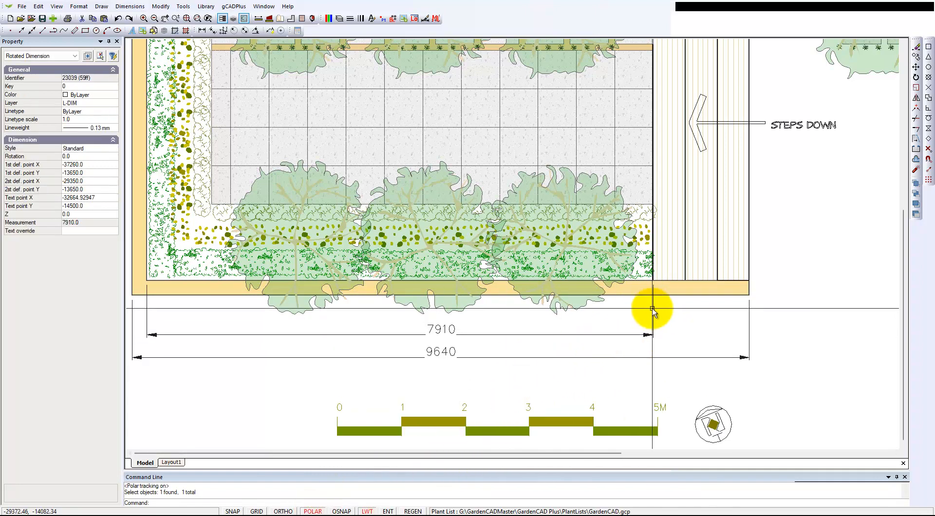
left_click(654, 281)
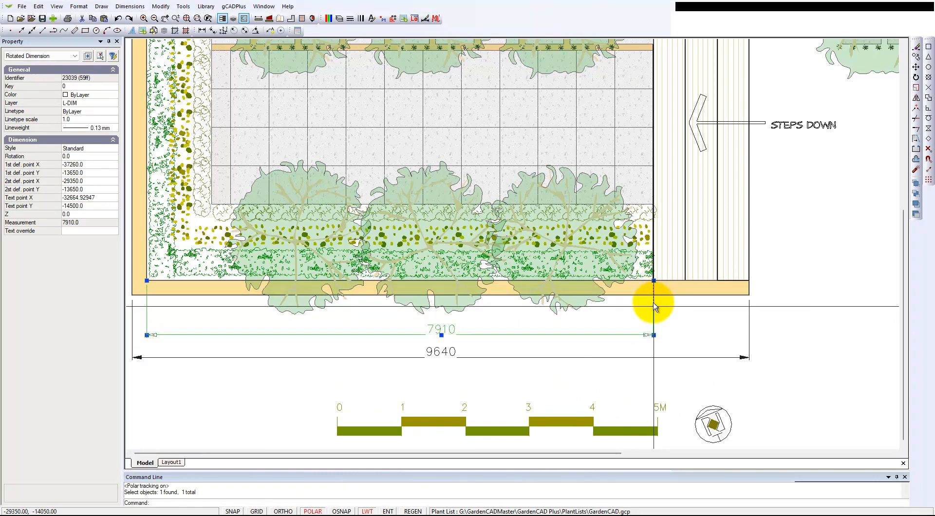
left_click(654, 306)
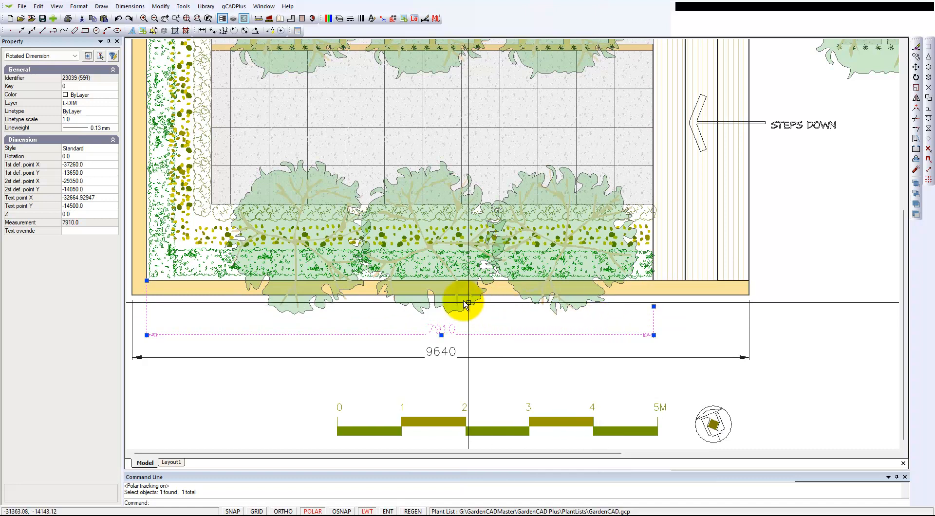
- Move the 7910 dimension's left extension line origin straight down below the wall to match the right one, and deselect the dimension
left_click(148, 282)
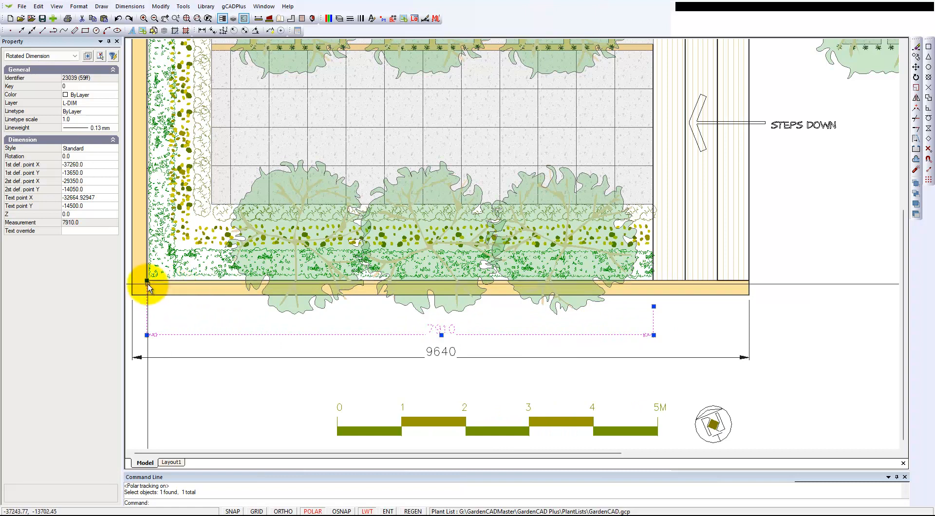
left_click(147, 307)
right_click(207, 322)
left_click(233, 339)
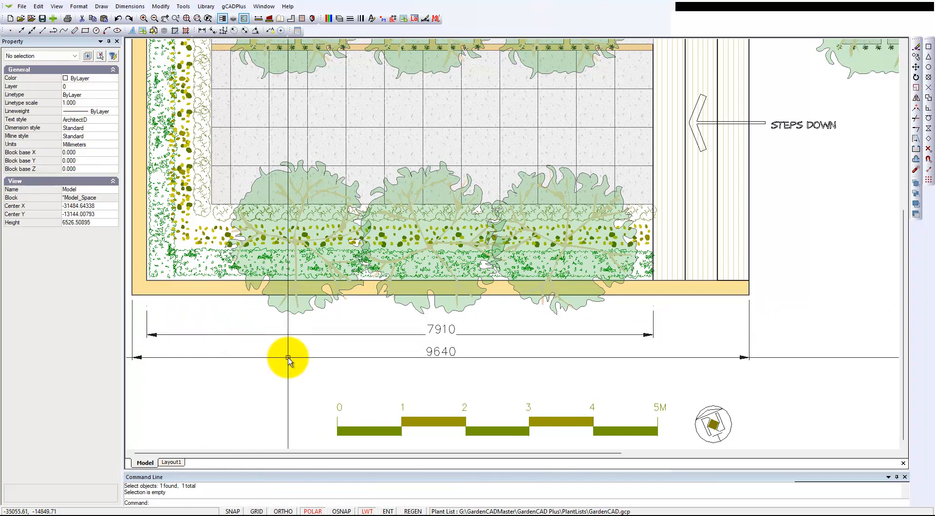
- Examine the whole courtyard plan, its design notes and the rightmost focal tree block in the courtyard row, leaving nothing selected
scroll(287, 363, "down", 1)
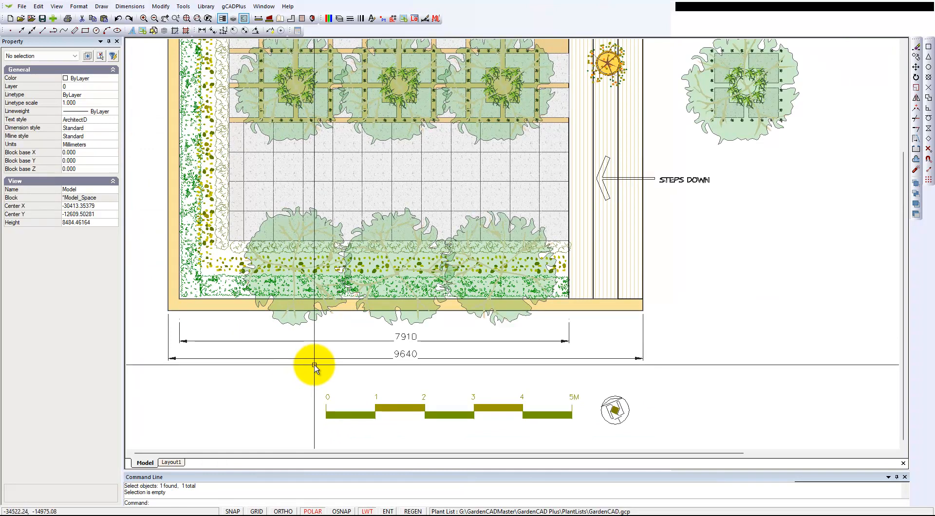
scroll(387, 319, "down", 3)
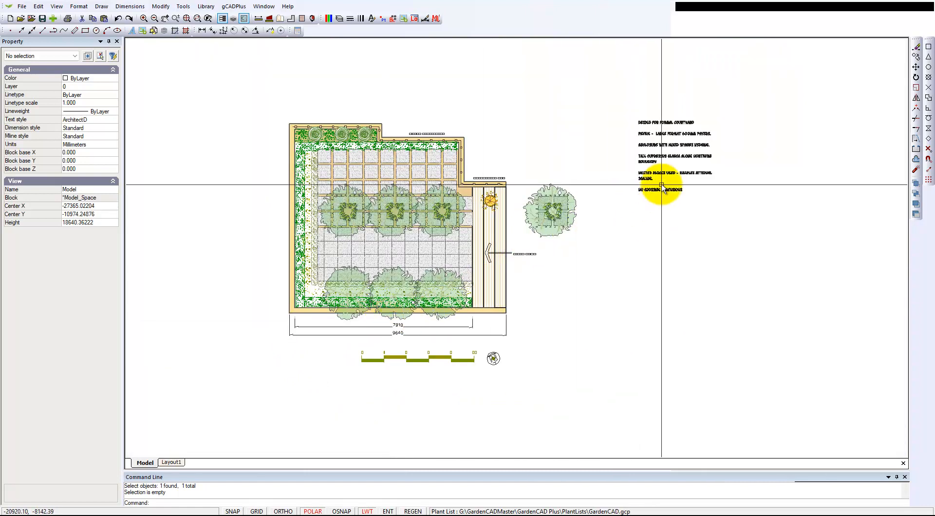
scroll(656, 191, "up", 2)
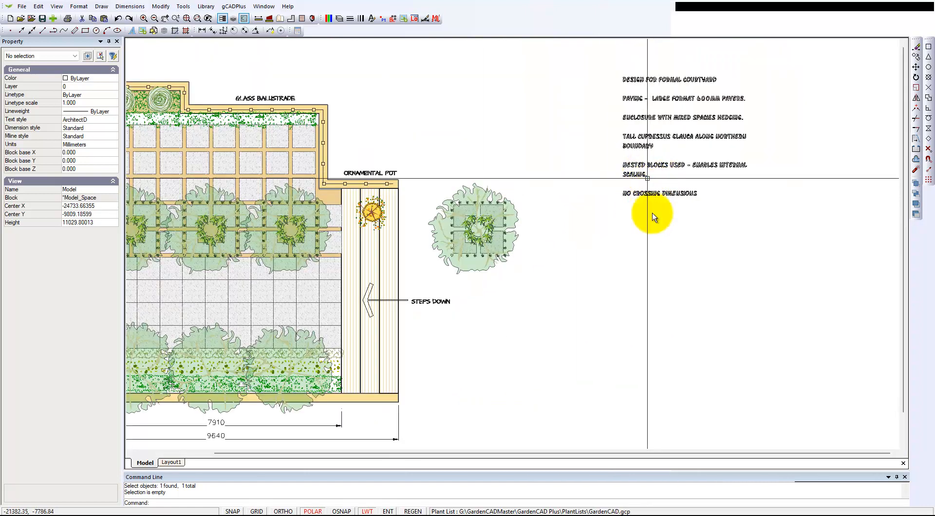
scroll(603, 279, "down", 3)
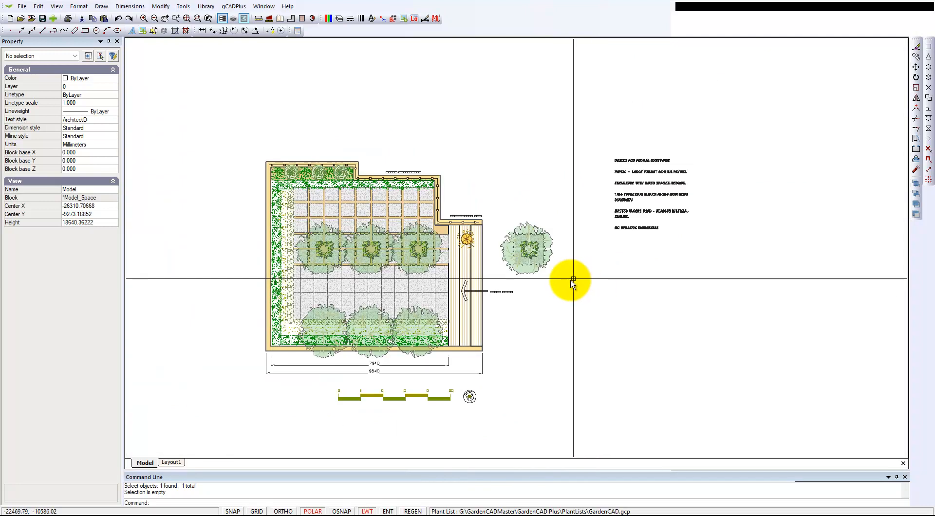
scroll(444, 279, "up", 2)
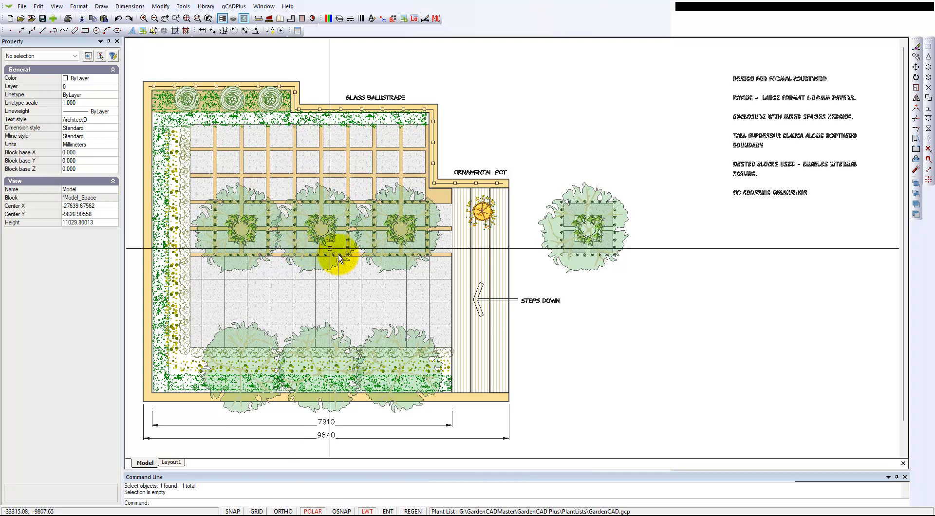
left_click(399, 233)
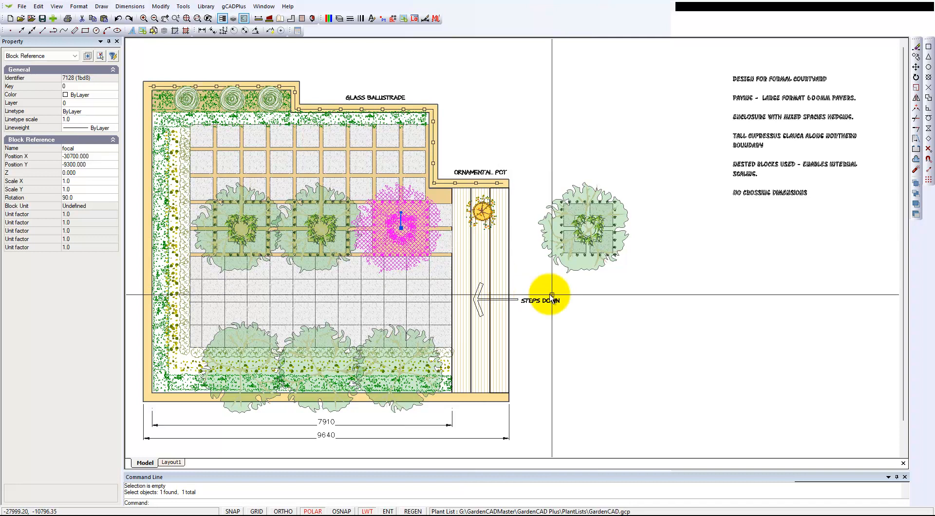
right_click(605, 305)
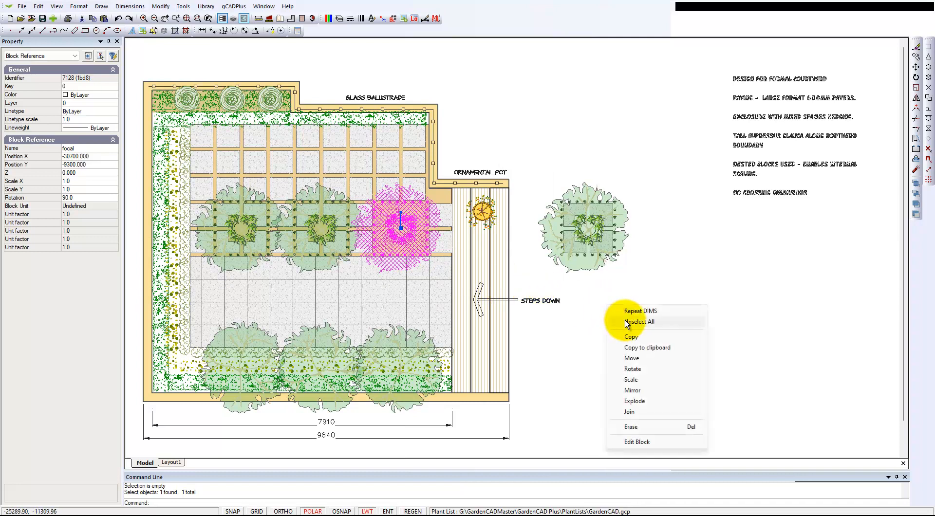
left_click(624, 318)
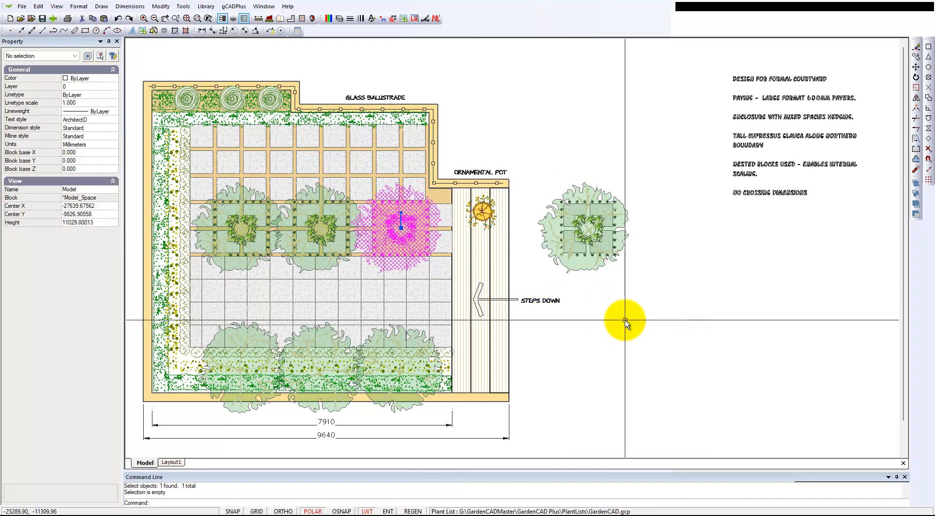
- Open the freestanding focal block outside the courtyard for editing and inspect the nested tree canopy block mp inside it
left_click(585, 236)
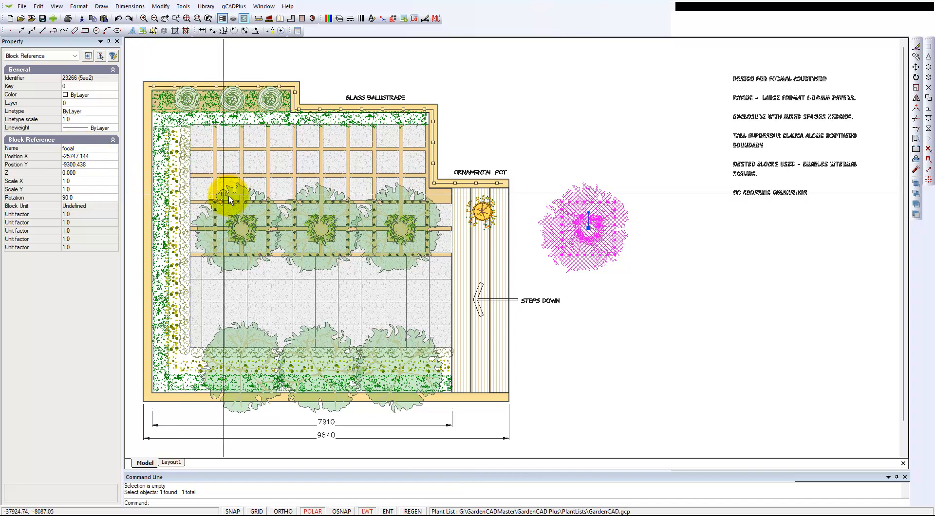
right_click(577, 246)
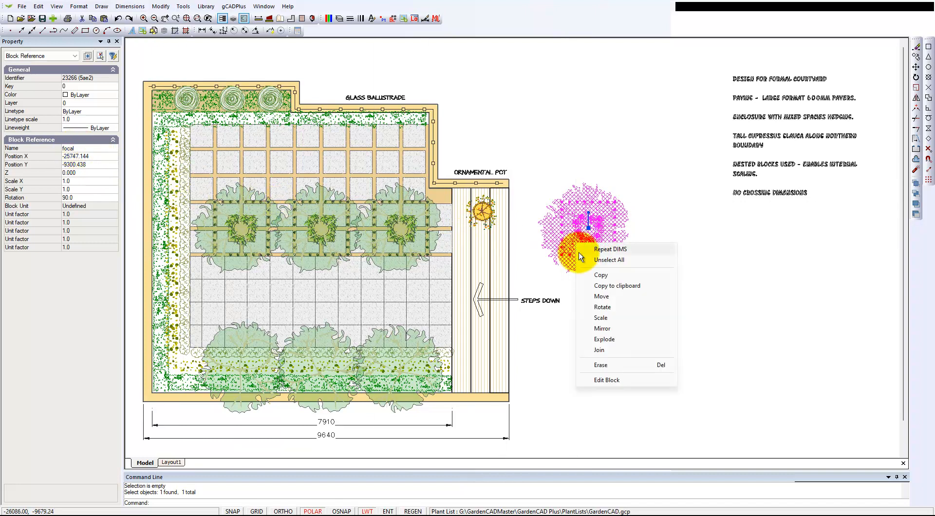
left_click(608, 381)
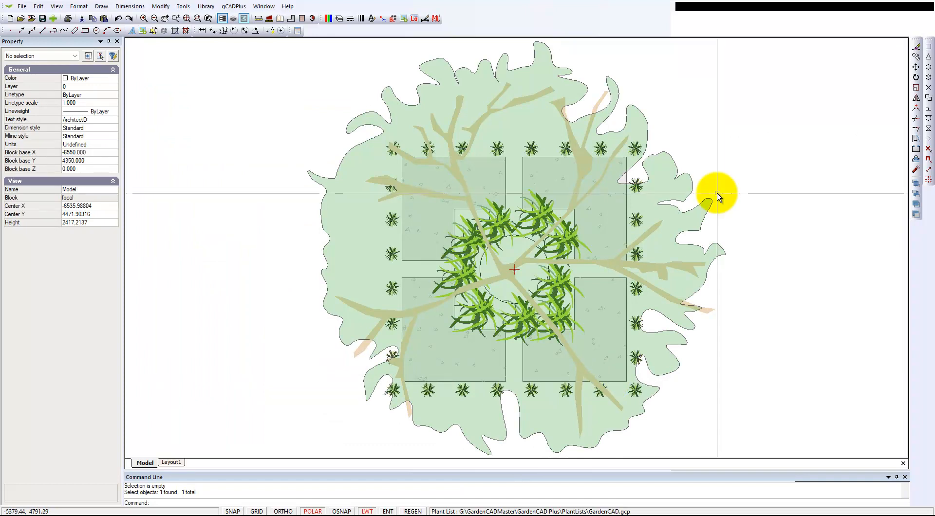
left_click(685, 199)
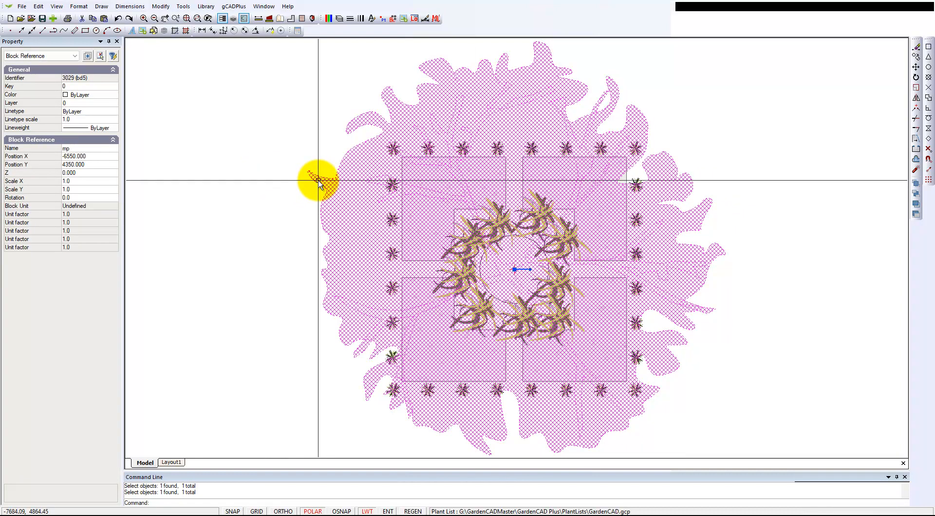
key("Escape")
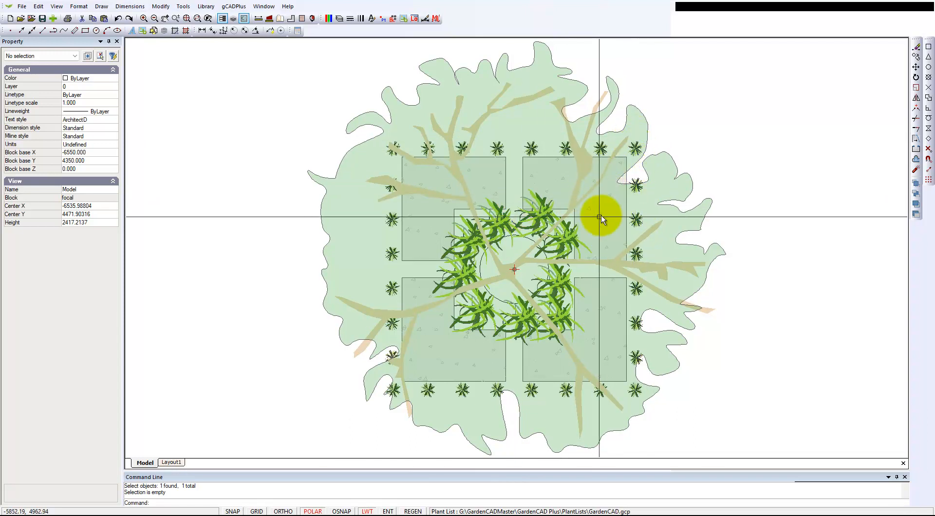
- Inspect the nested Liriope plant block at the upper right of the planting ring around the tree trunk
scroll(564, 243, "up", 3)
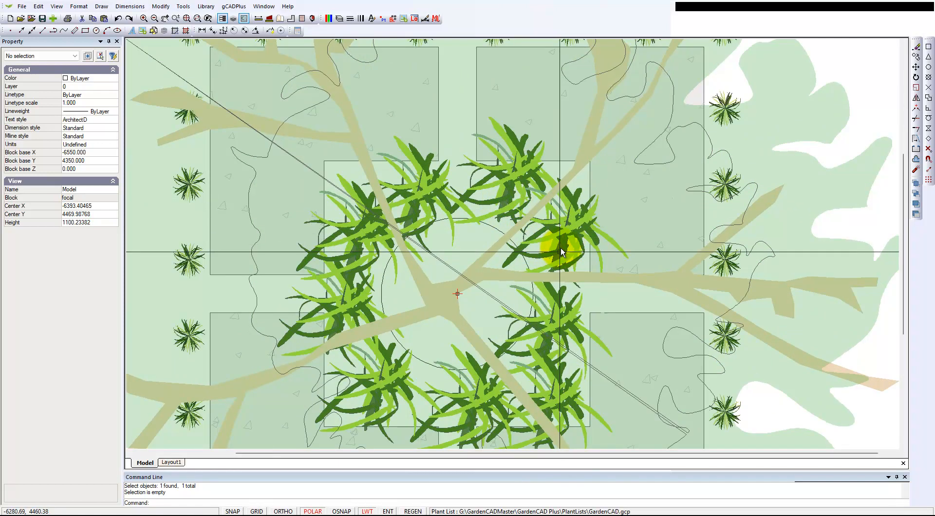
left_click(561, 248)
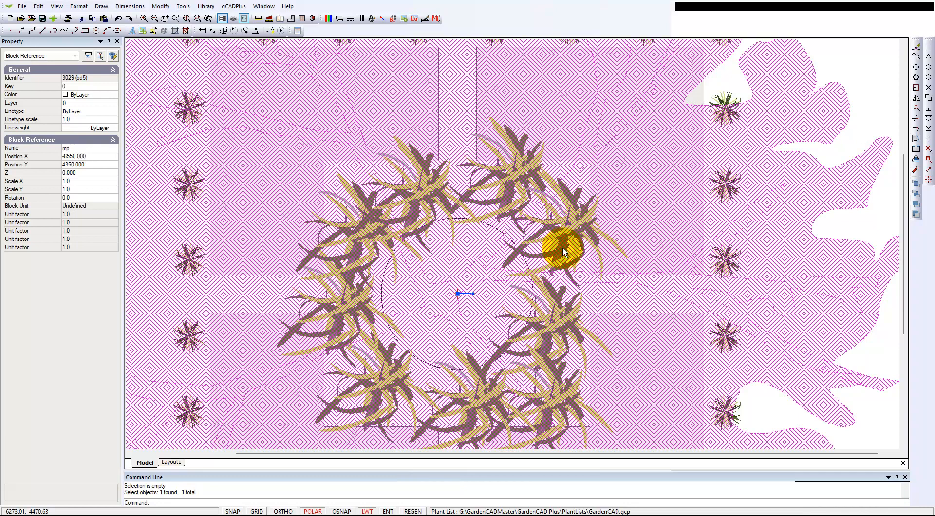
left_click(578, 265)
left_click(570, 261)
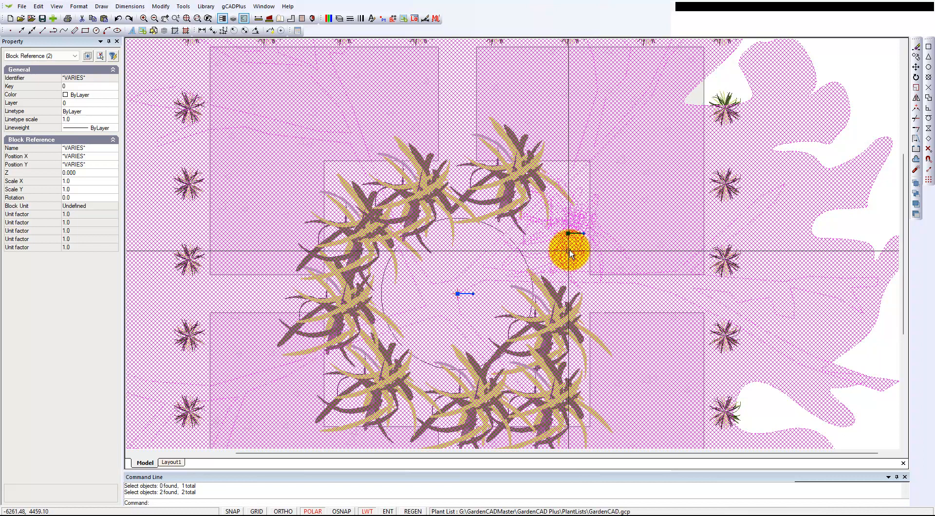
key("Escape")
left_click(616, 213)
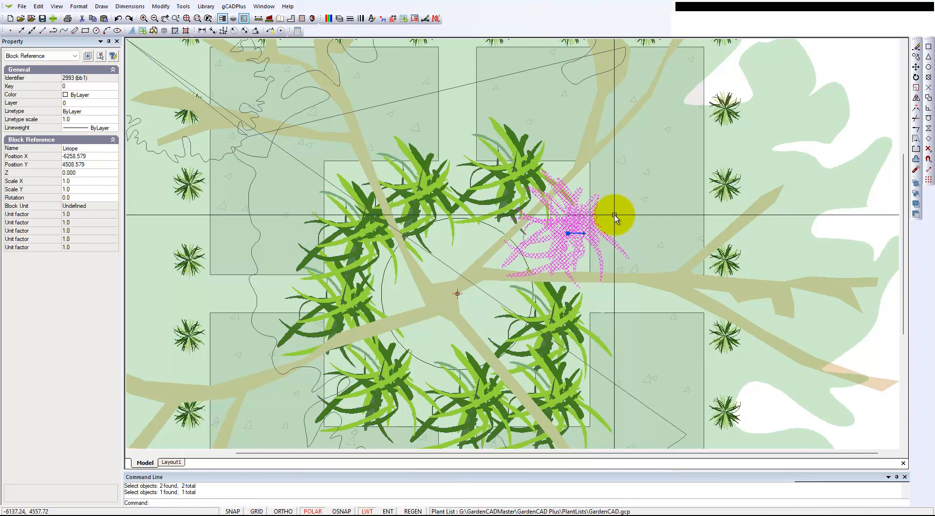
right_click(700, 86)
key("Escape")
- Examine the fill and border properties of the L-shaped paver polyline at the upper right, leaving nothing selected
left_click(704, 92)
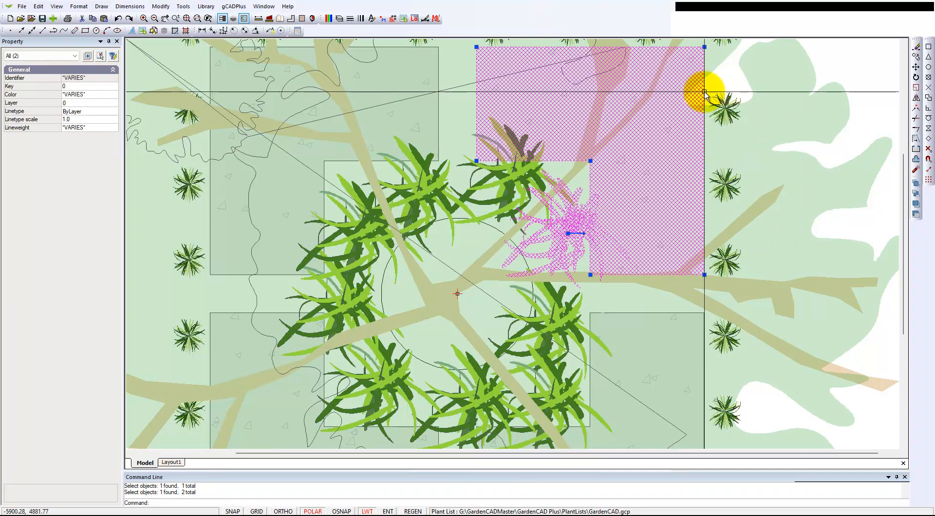
key("Escape")
left_click(704, 91)
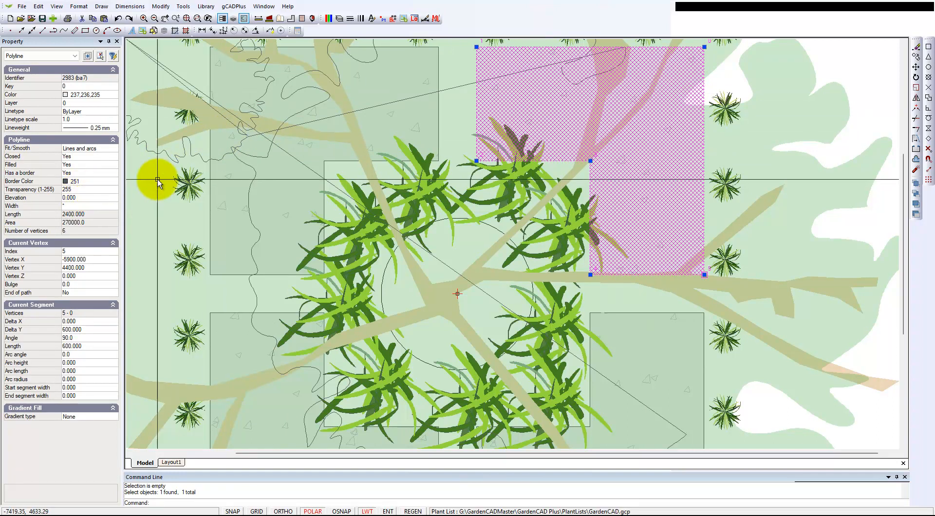
key("Escape")
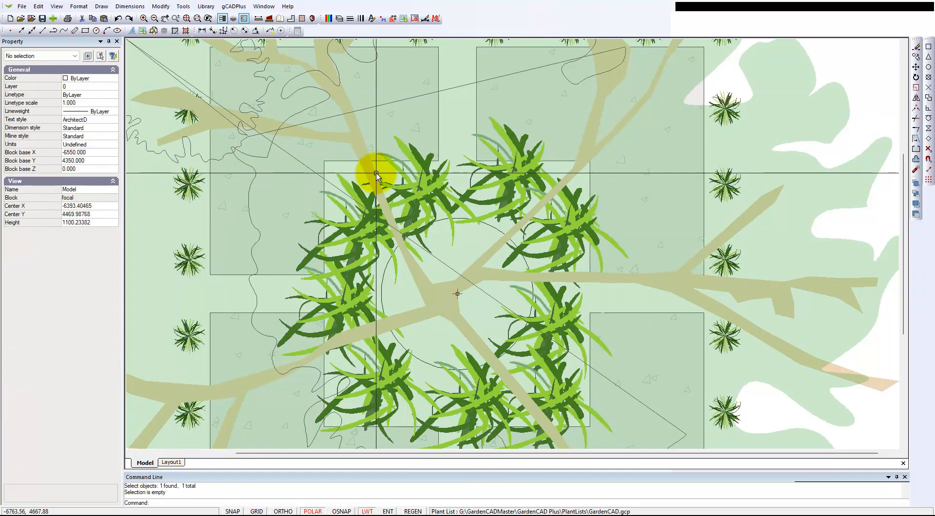
- Open the nested tree canopy block mp for editing and examine the canopy outline's polyline properties
left_click(743, 149)
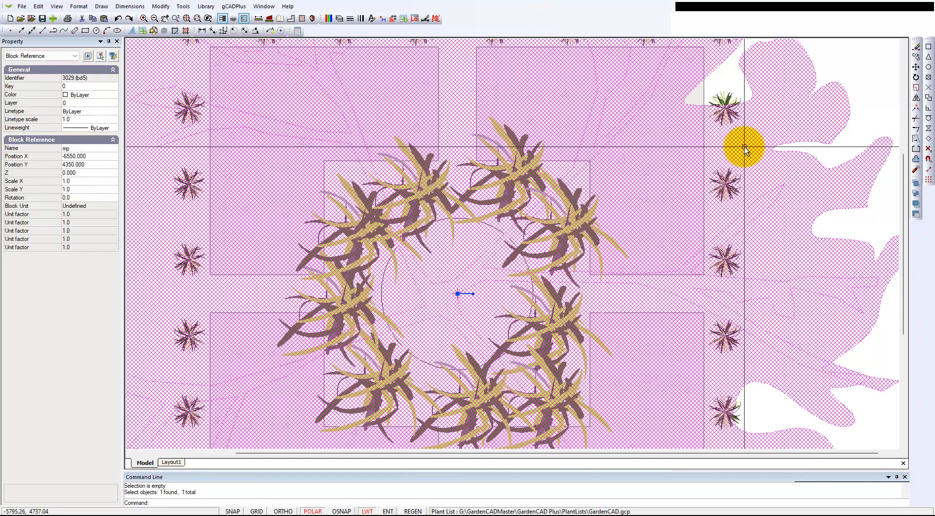
right_click(743, 149)
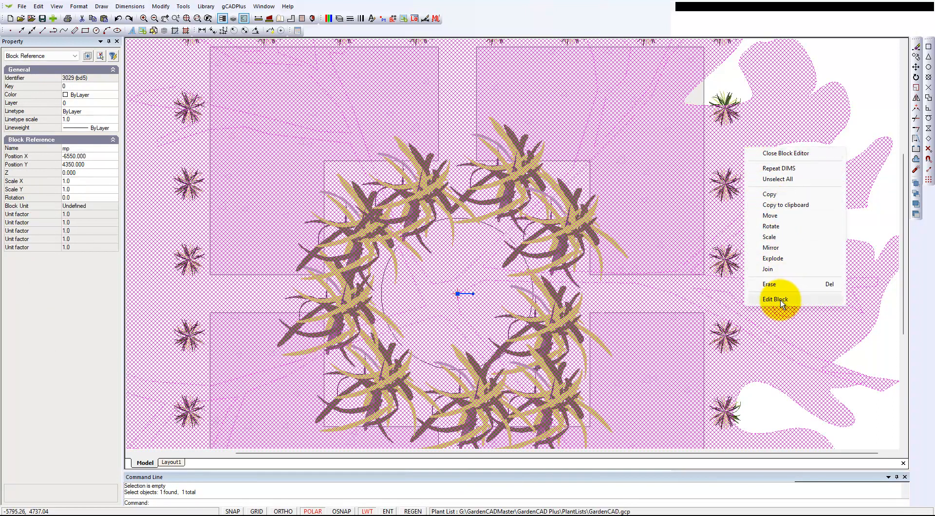
left_click(774, 299)
left_click(627, 226)
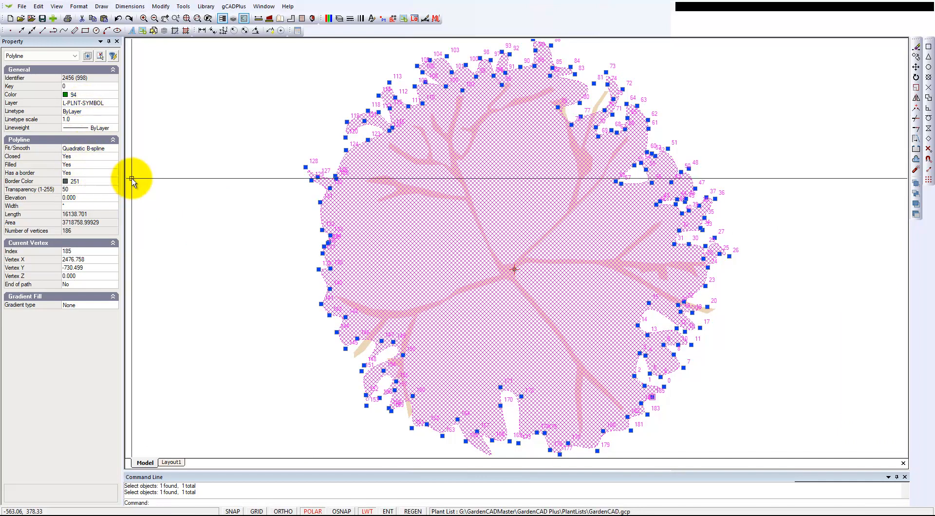
- Close the block editor and check the freestanding focal block as a single reference in the plan
right_click(205, 169)
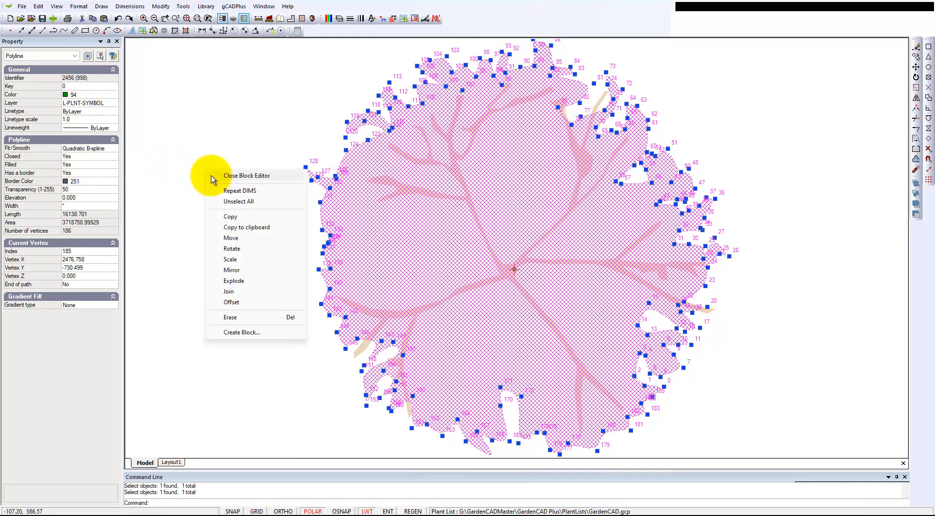
left_click(248, 177)
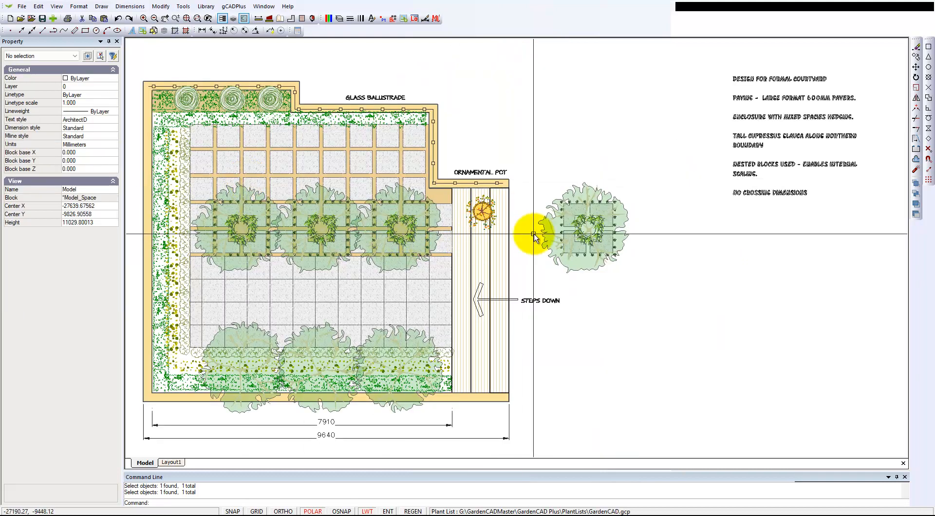
left_click(572, 239)
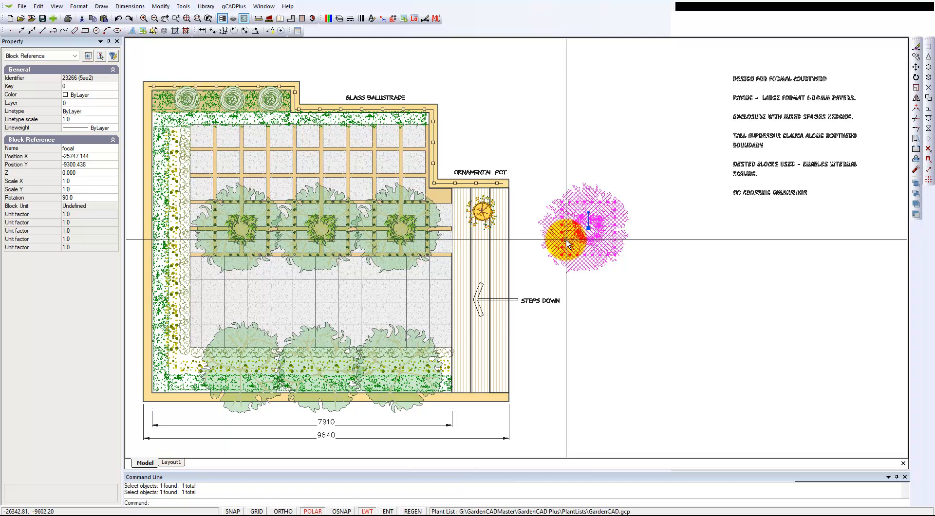
key("Escape")
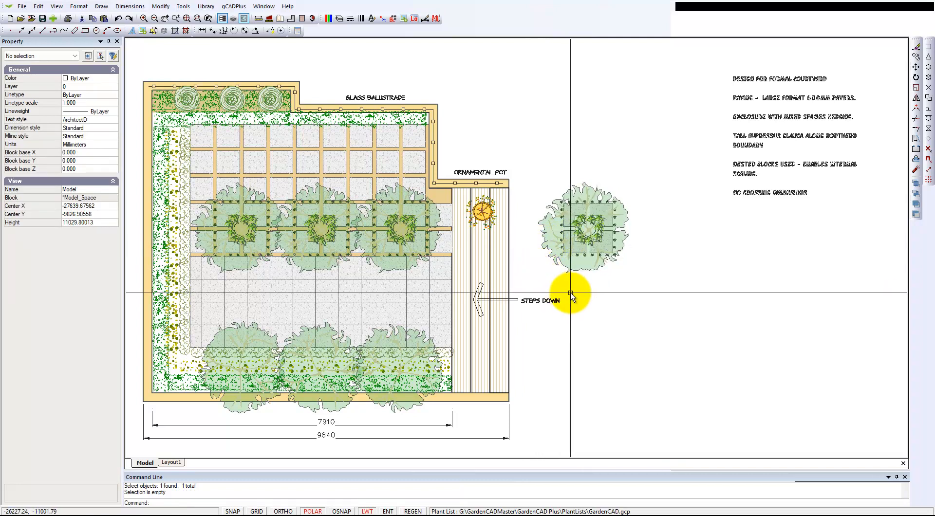
- Erase the rightmost focal tree block in the courtyard row and inspect the square paver beside the gap
left_click(408, 217)
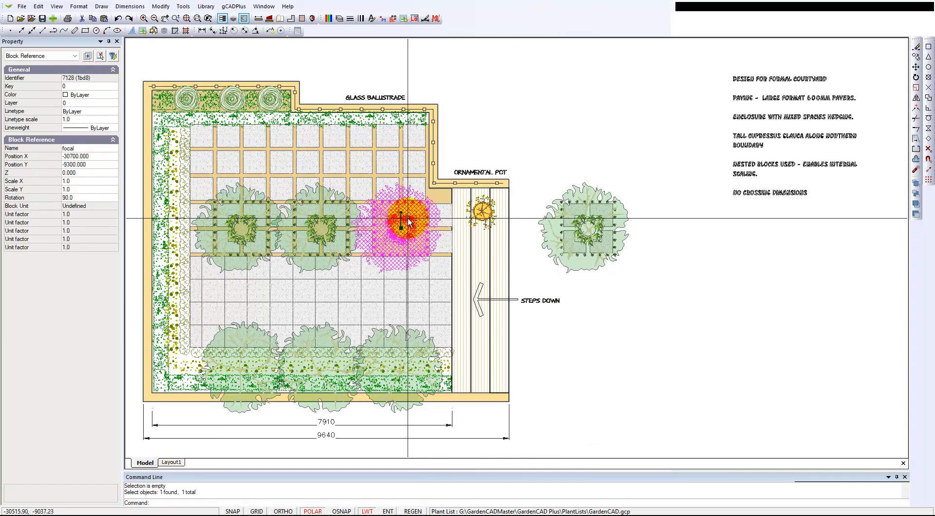
key("Escape")
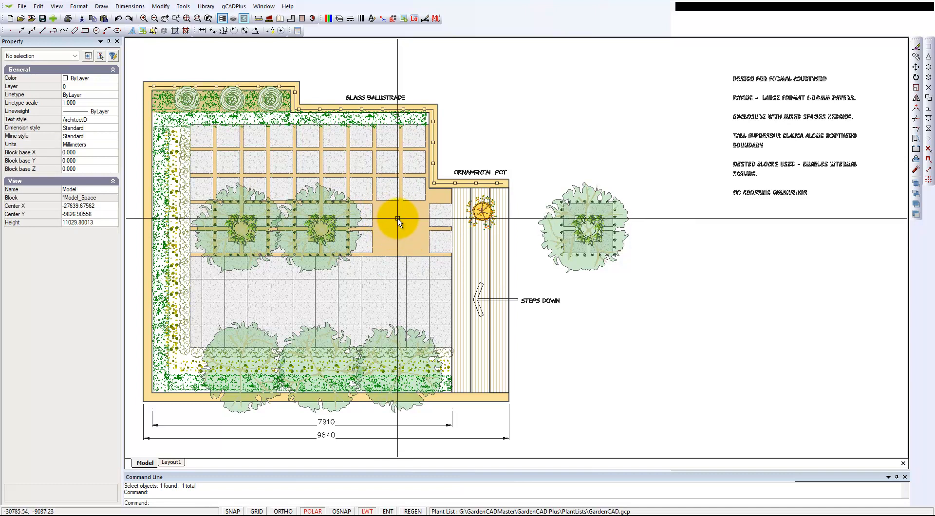
scroll(397, 219, "up", 1)
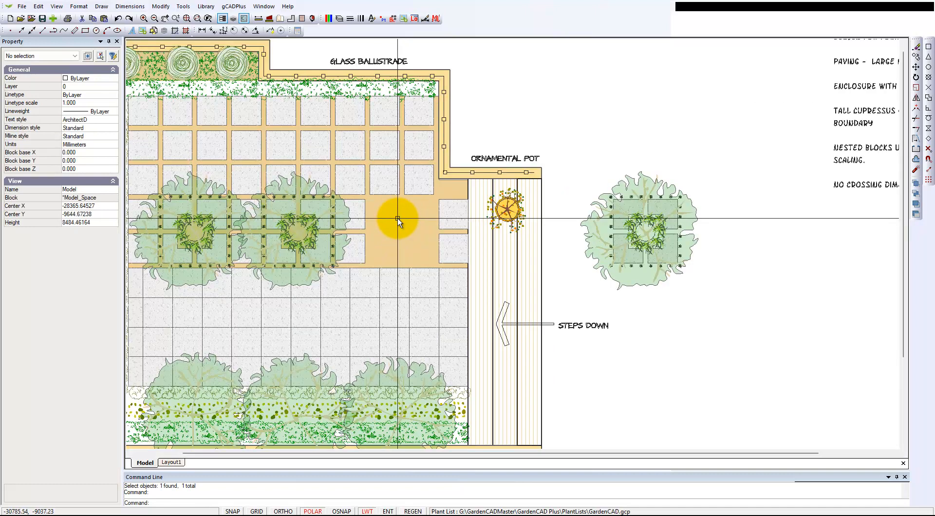
left_click(361, 208)
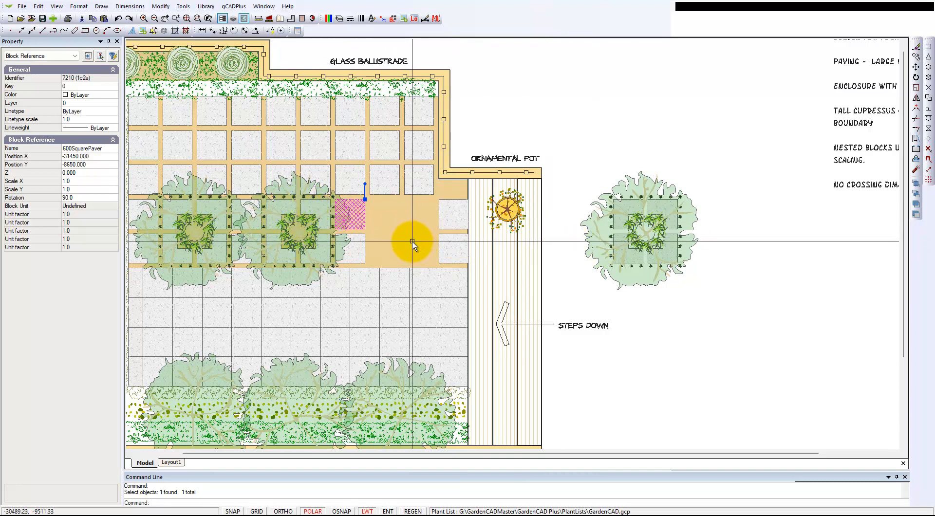
- Undo the erasure of the courtyard's focal tree block and recheck the freestanding one, leaving nothing selected
left_click(118, 19)
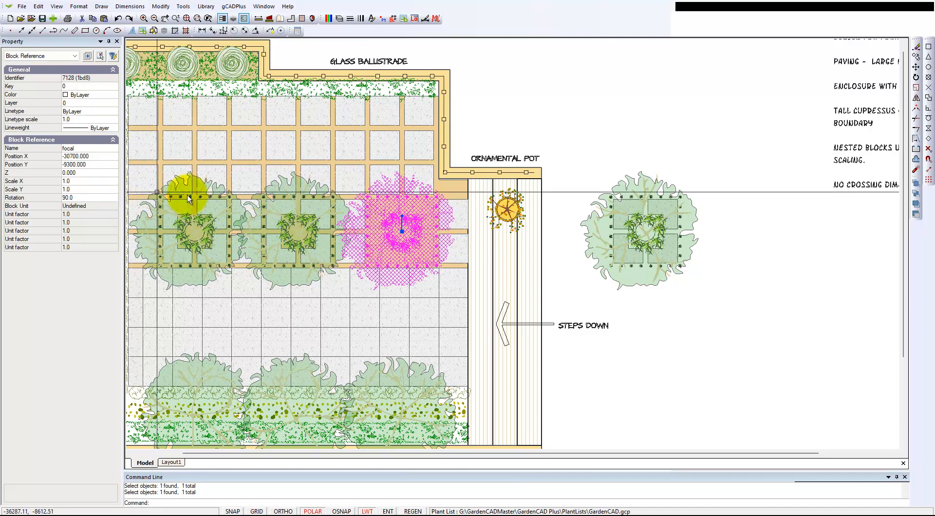
right_click(657, 306)
left_click(663, 311)
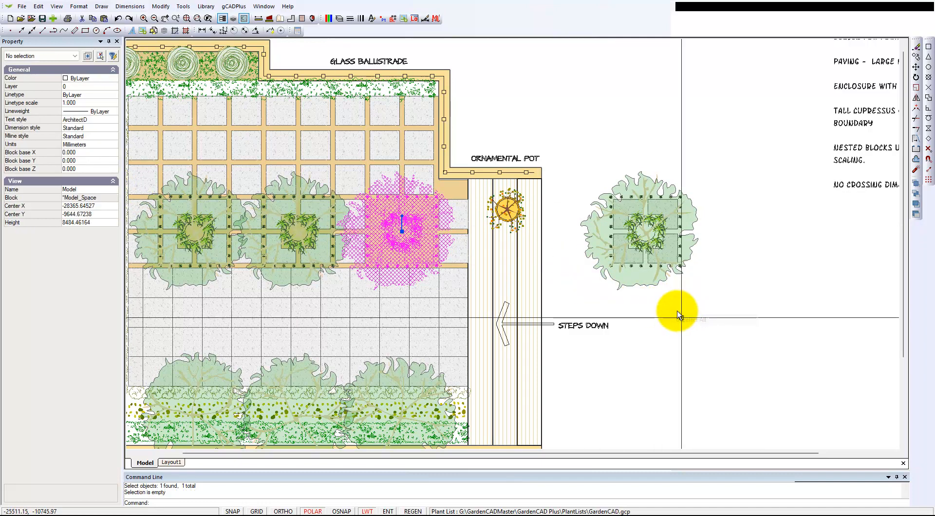
left_click(646, 238)
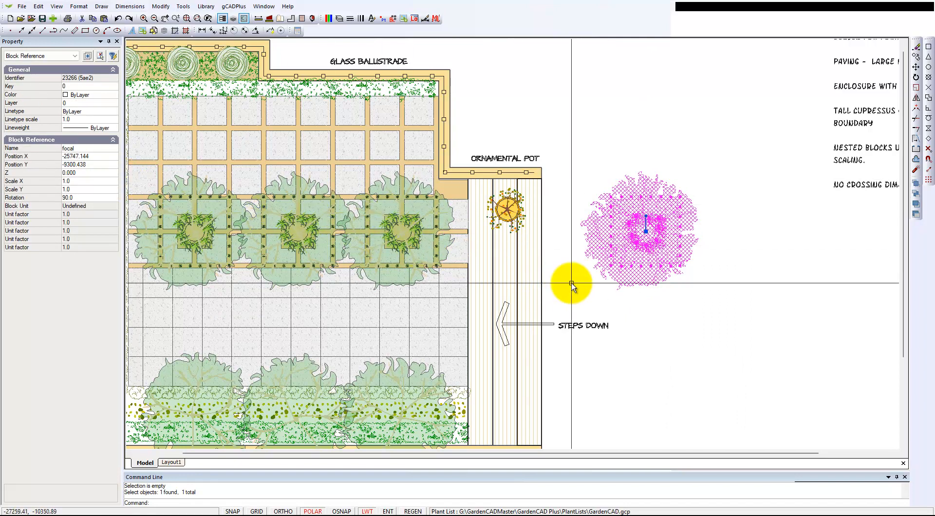
key("Escape")
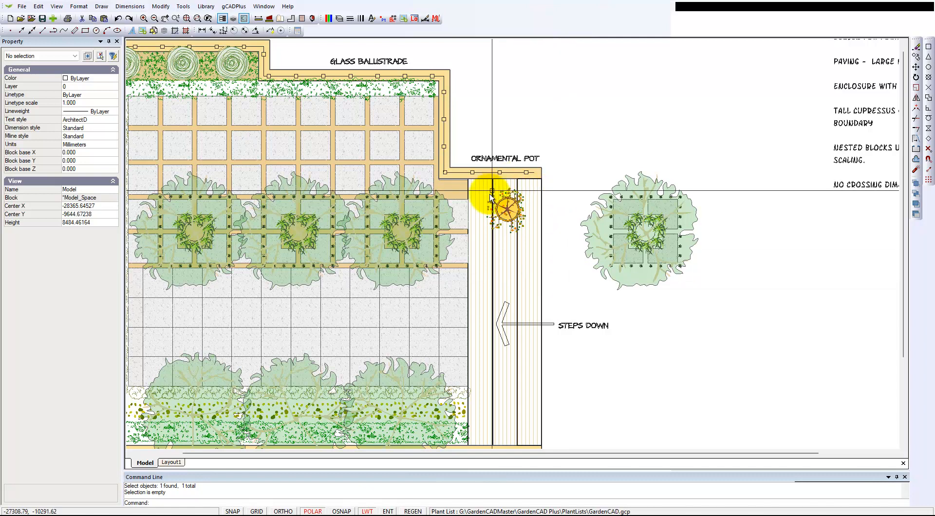
- Inspect the properties of the filled polyline around the upper courtyard grid and the rightmost Cupressus block in the planting bed
left_click(458, 191)
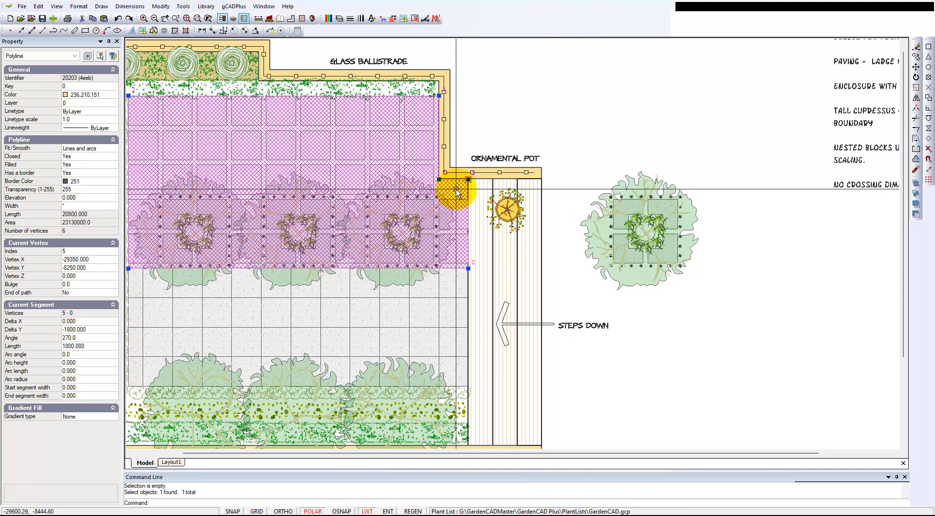
key("Escape")
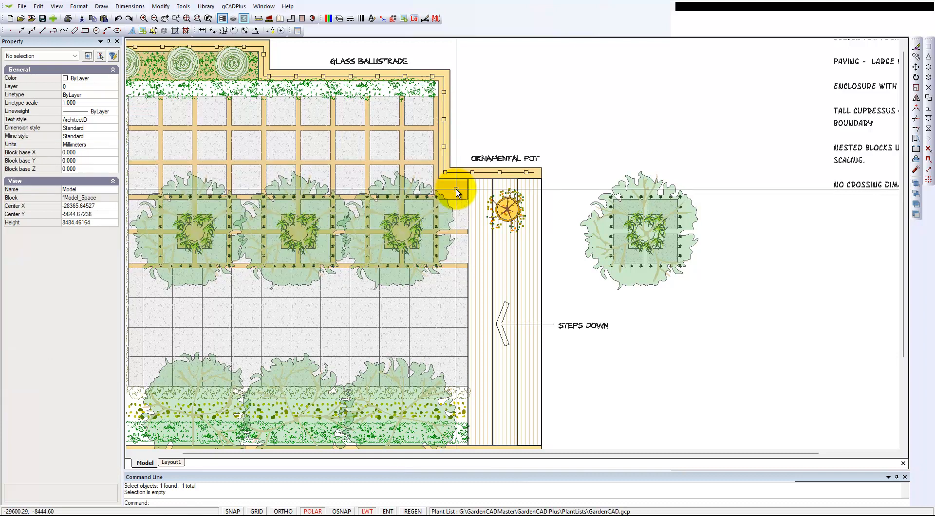
middle_click_drag(660, 186, 592, 199)
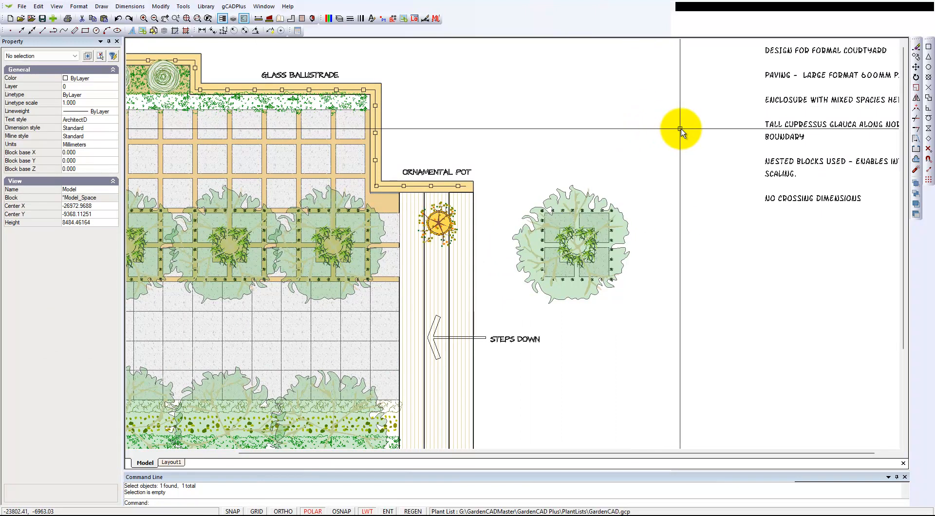
left_click(174, 86)
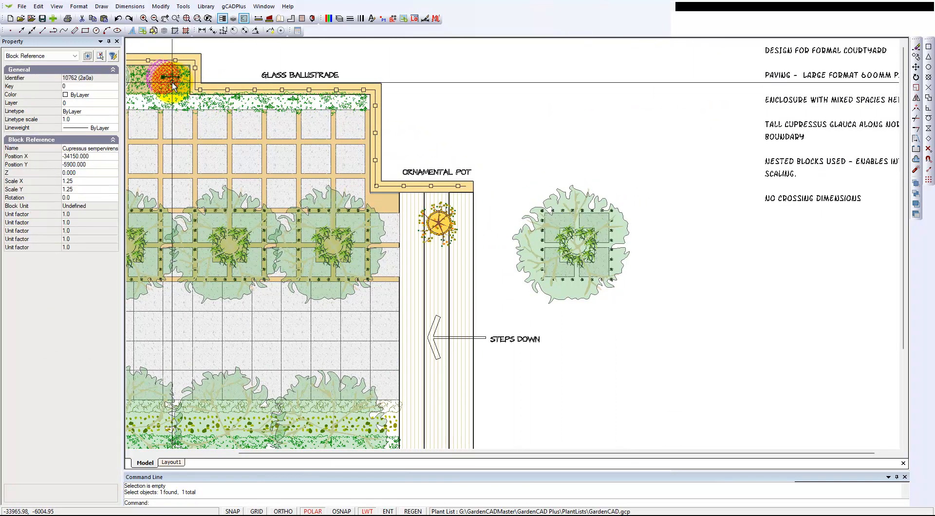
middle_click_drag(272, 128, 334, 136)
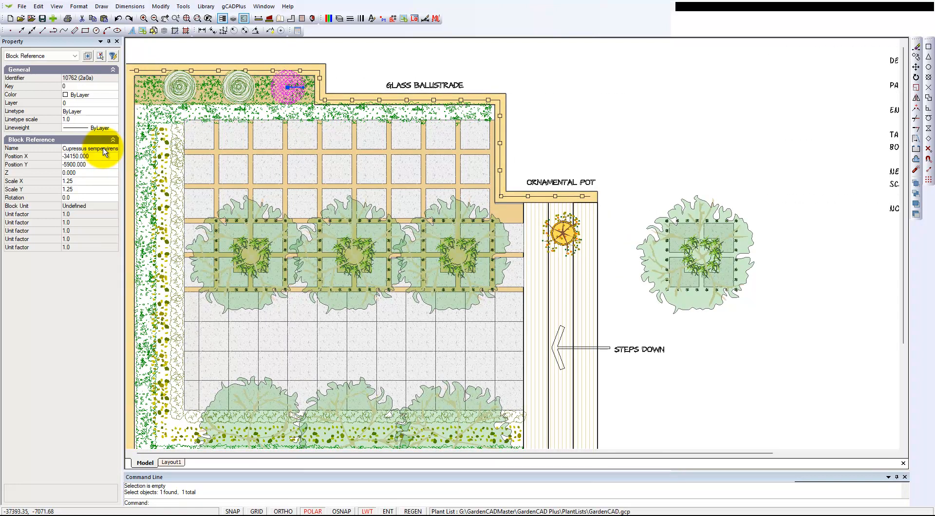
right_click(356, 68)
left_click(366, 76)
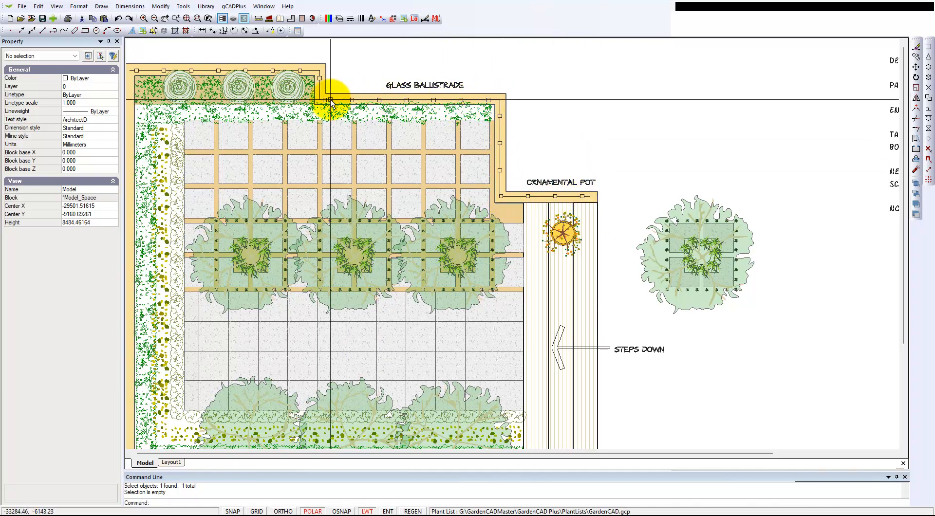
- Inspect the glass balustrade's polyline linetype, view the design notes, and check a square paver block in the courtyard
left_click(499, 145)
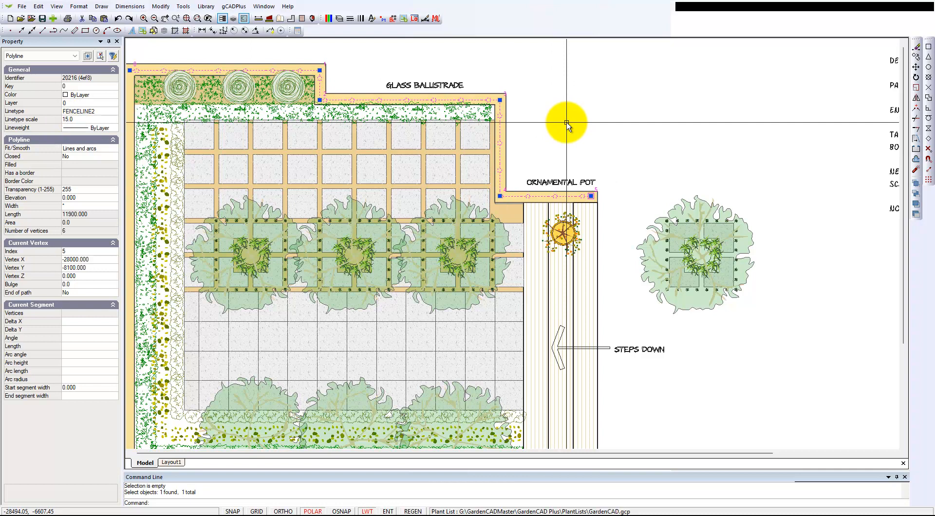
key("Escape")
scroll(537, 163, "down", 3)
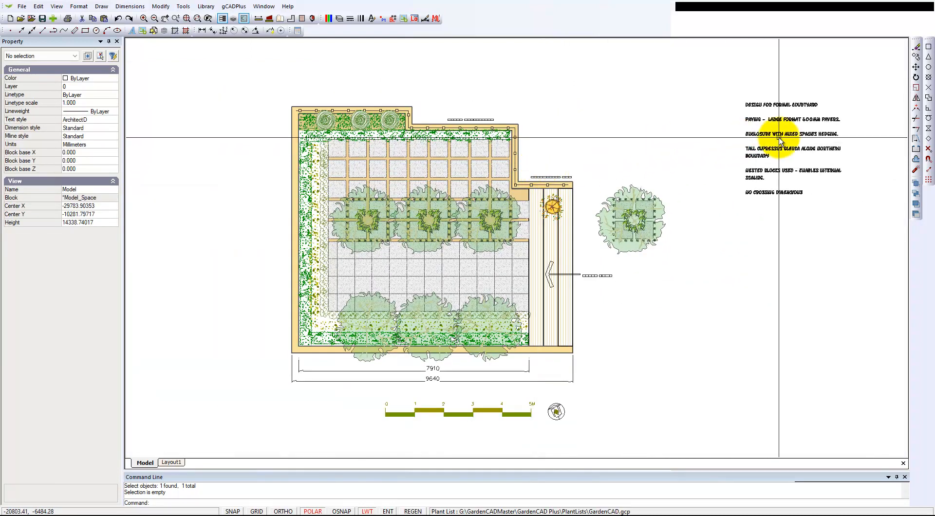
scroll(779, 130, "up", 2)
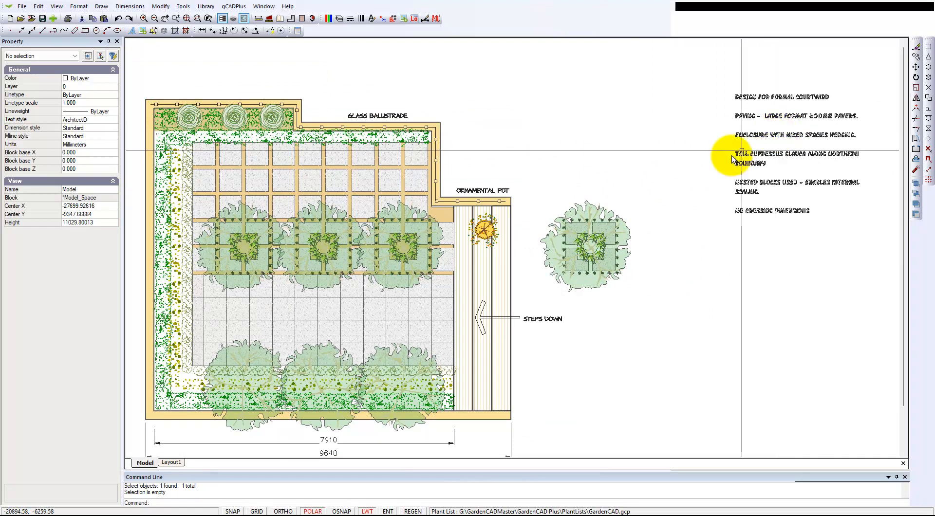
left_click(426, 313)
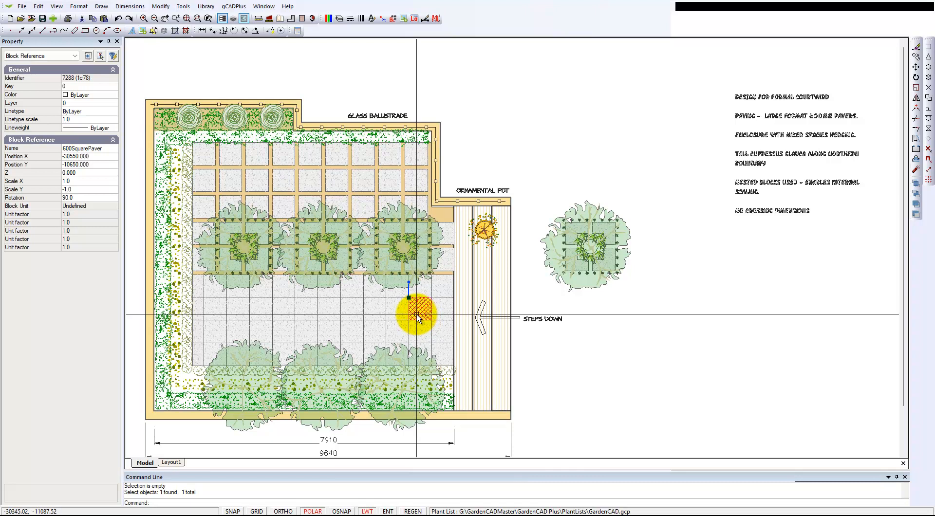
key("Escape")
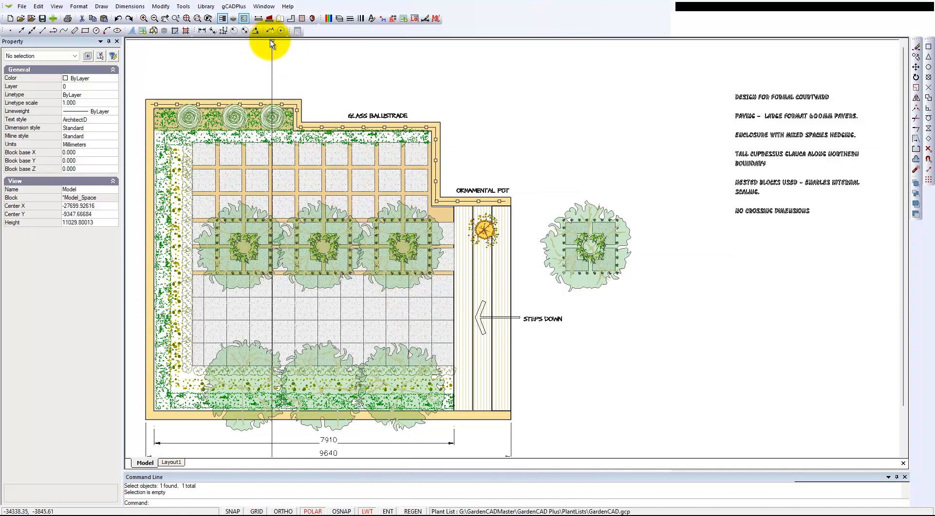
- Turn off the L-DIM layer in the layer properties and apply the change
left_click(340, 20)
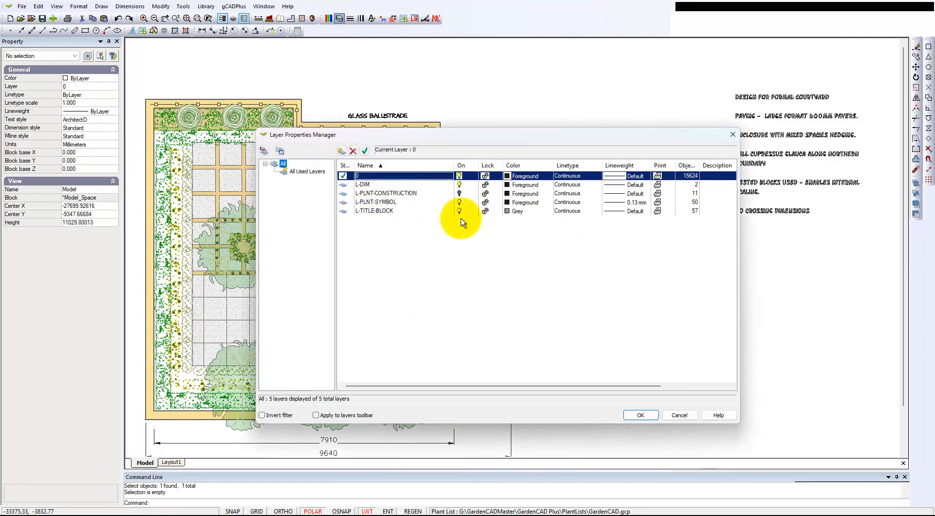
left_click(459, 192)
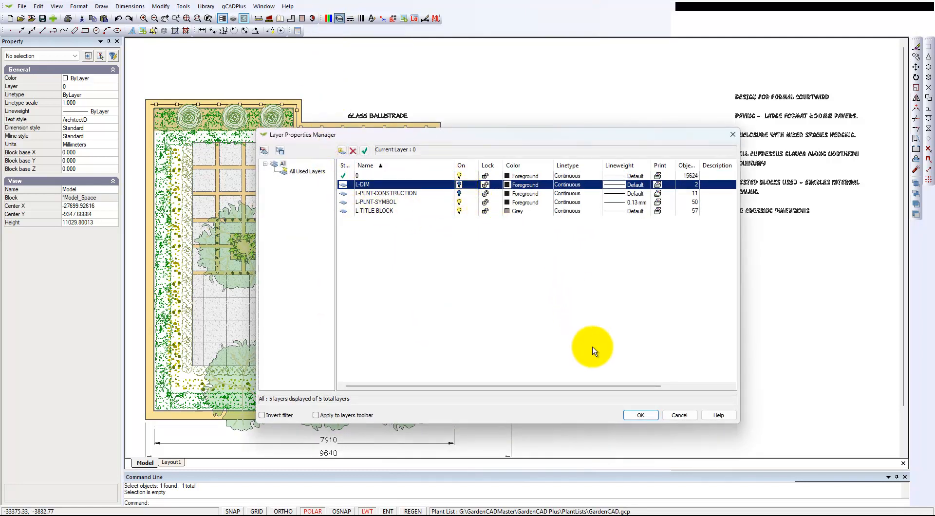
left_click(638, 414)
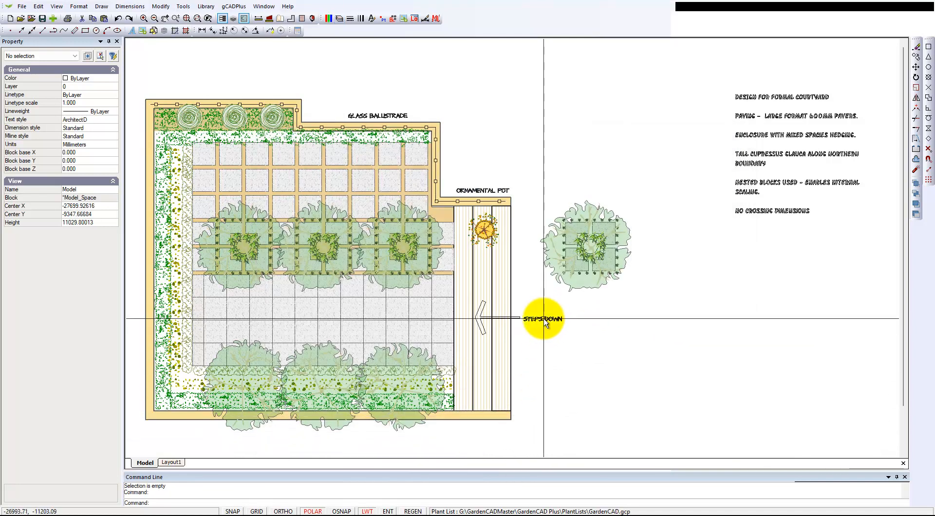
- Switch to Layout1, inspect the rounded rectangular sheet border's properties, and fit the whole sheet in view
left_click(171, 463)
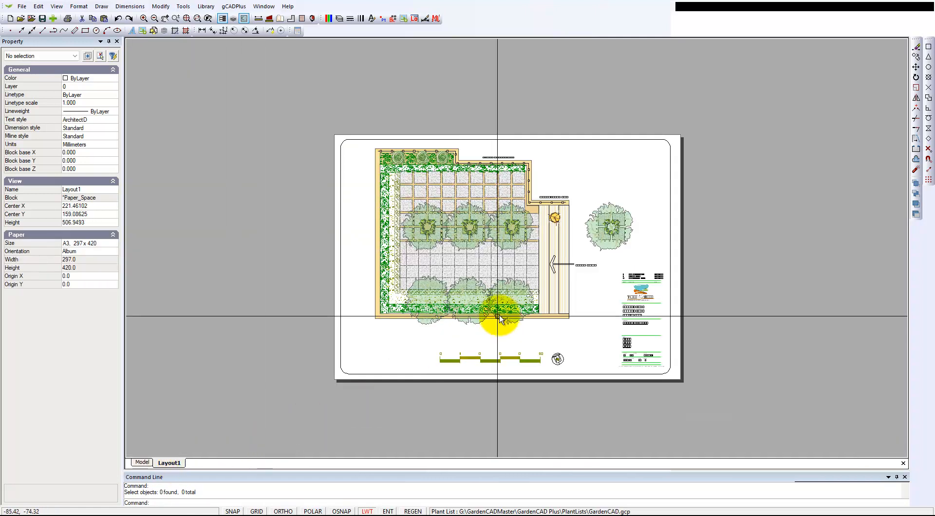
left_click(670, 173)
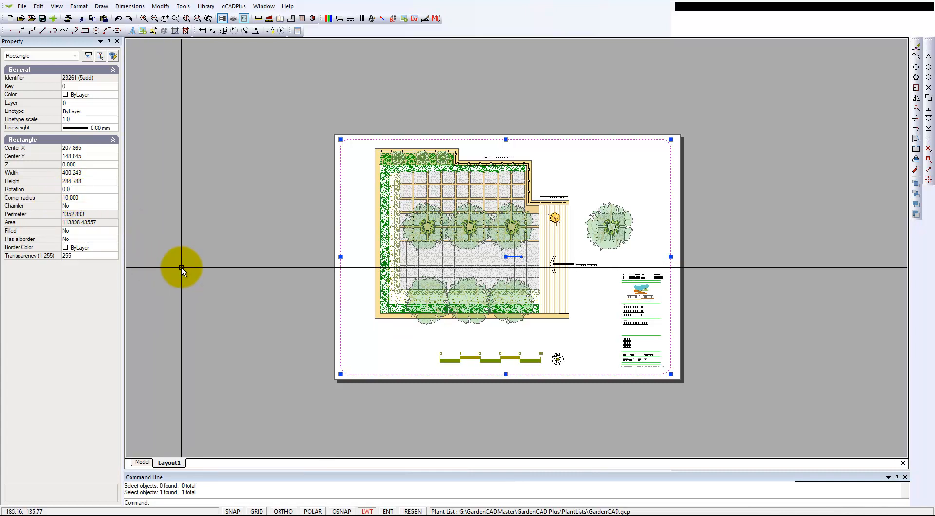
key("Escape")
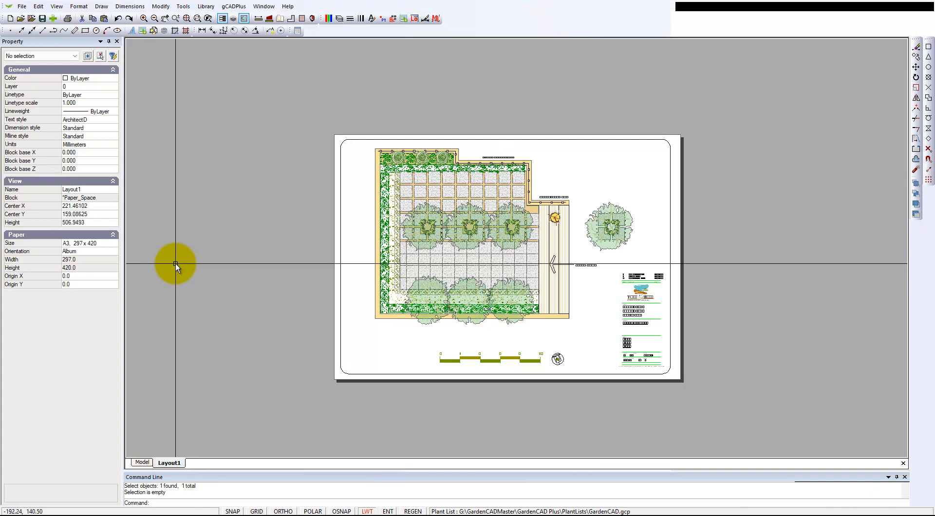
right_click(176, 266)
left_click(213, 283)
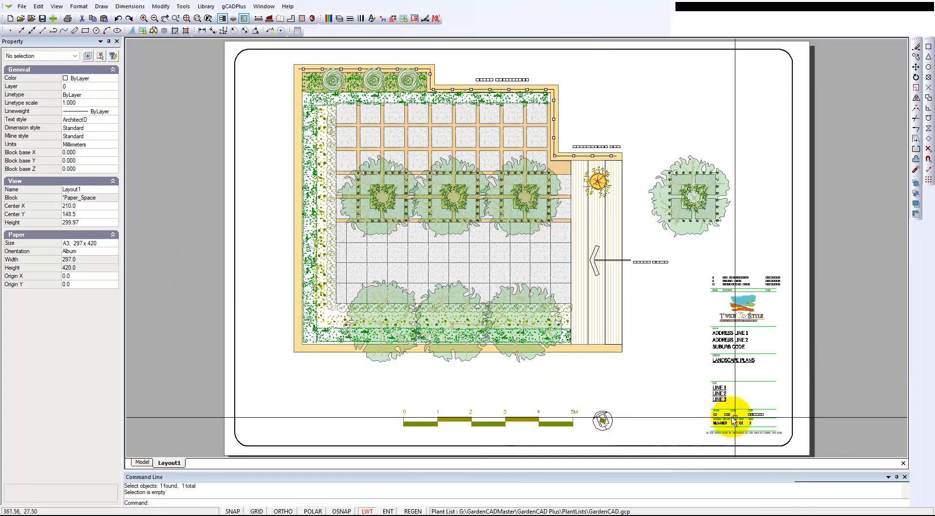
- Check the sheet's title block reference and examine its client, project, title, scale and drawing number fields
scroll(726, 419, "up", 3)
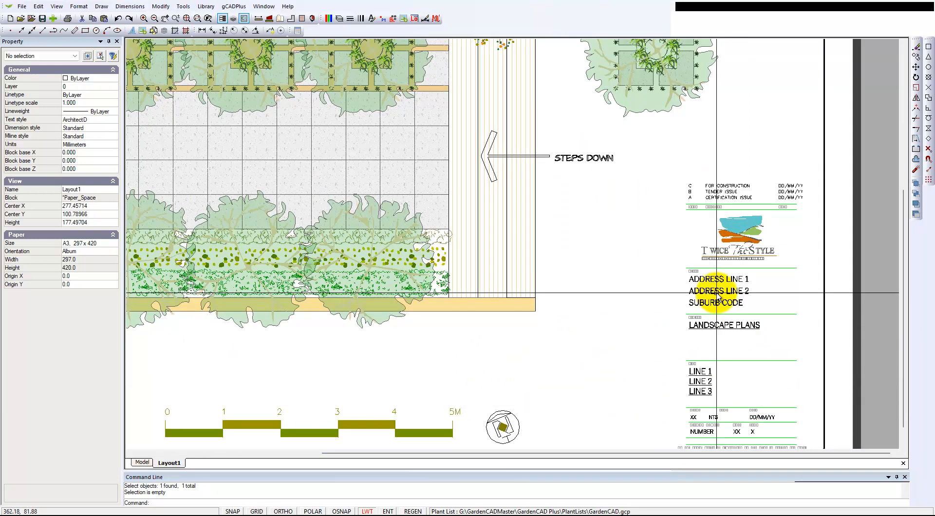
left_click(717, 295)
scroll(717, 294, "down", 3)
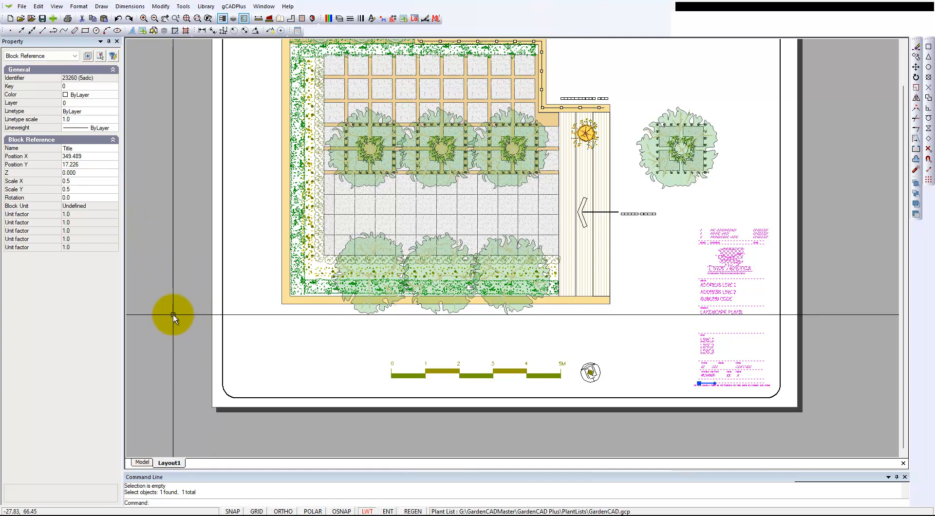
key("Escape")
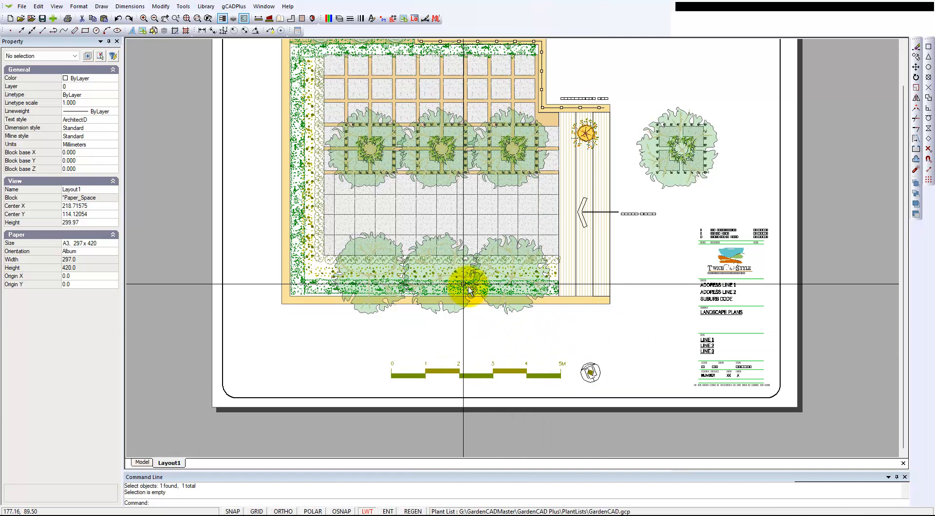
scroll(720, 376, "up", 3)
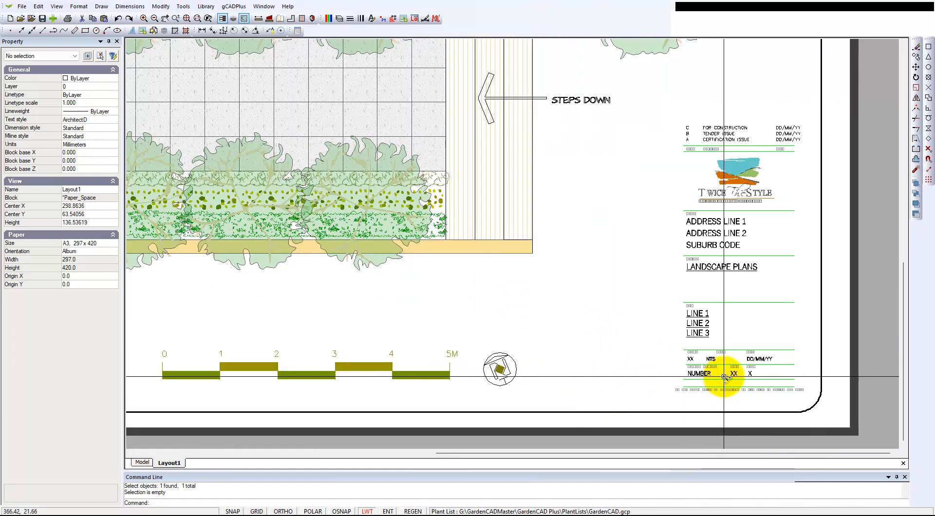
scroll(724, 377, "up", 2)
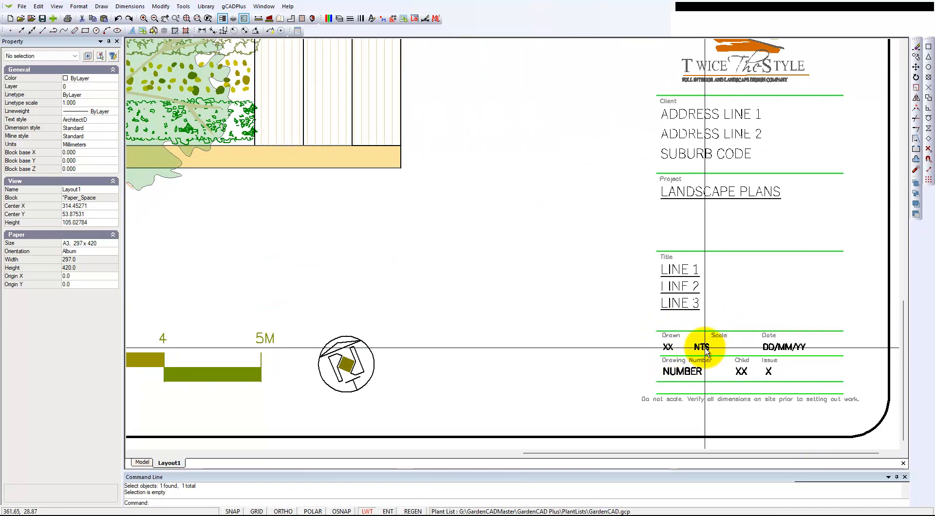
scroll(576, 329, "down", 2)
scroll(576, 329, "down", 1)
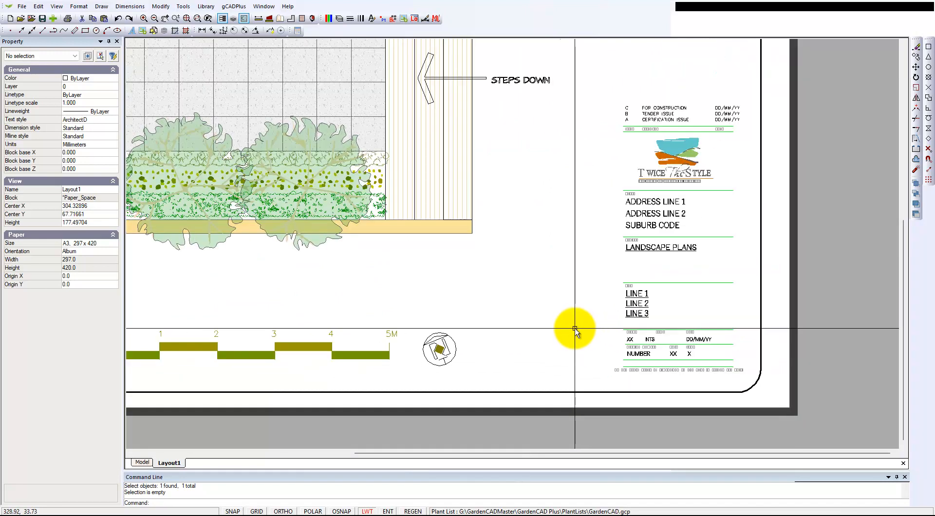
left_click_drag(819, 313, 767, 282)
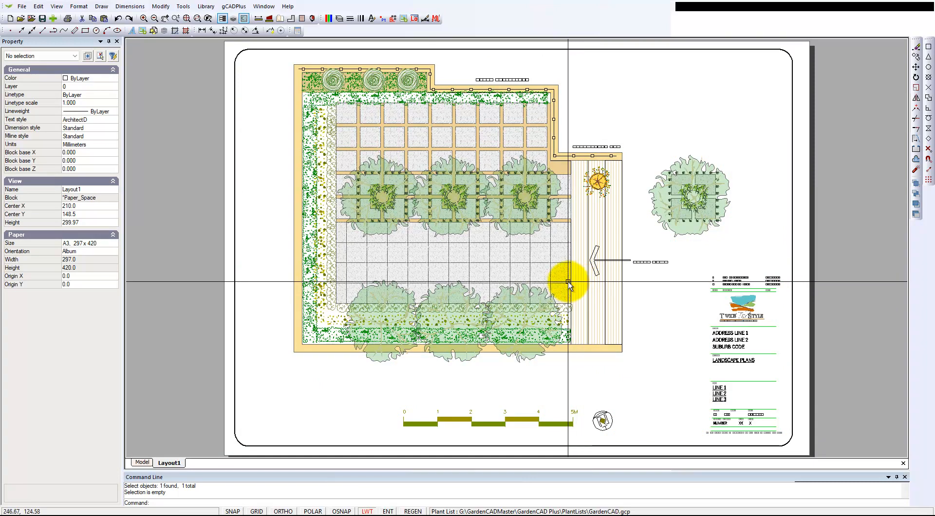
scroll(567, 282, "down", 2)
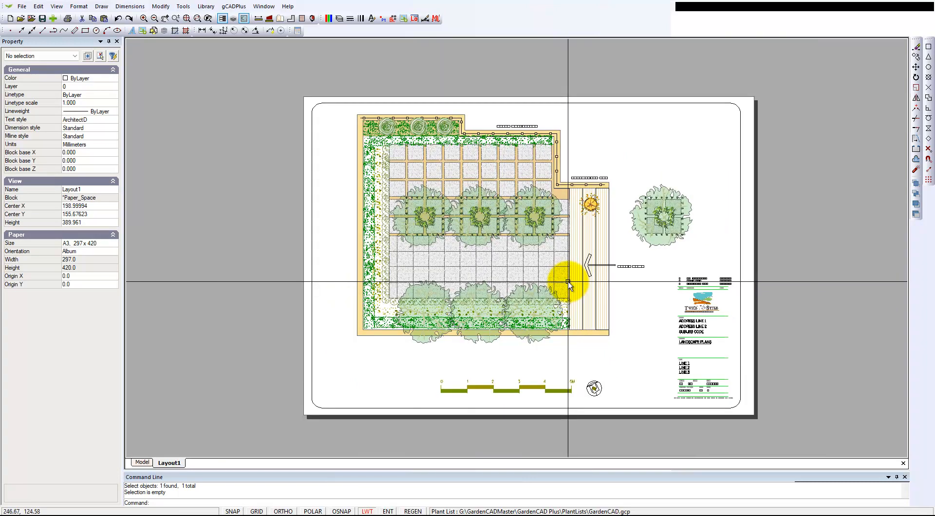
- Return to model space and erase the freestanding focal tree block beside the courtyard
left_click(146, 464)
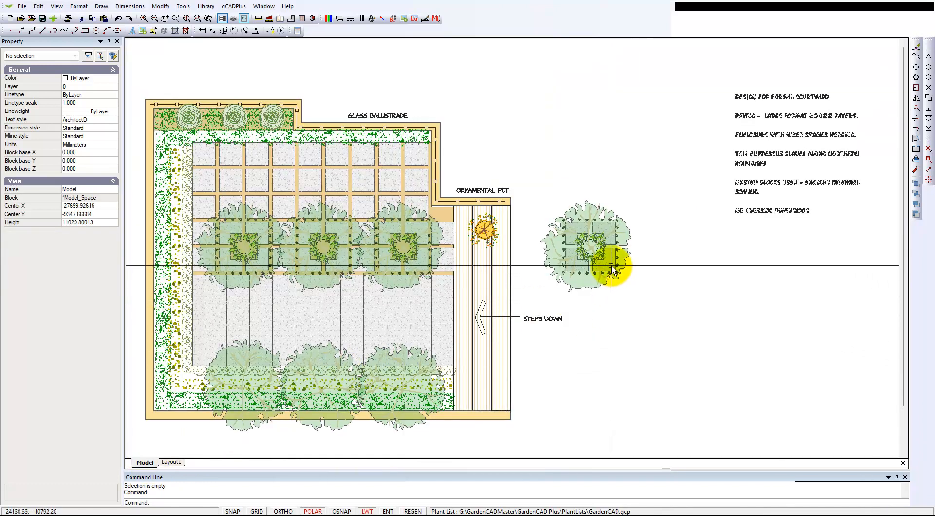
left_click_drag(653, 299, 507, 174)
key("Delete")
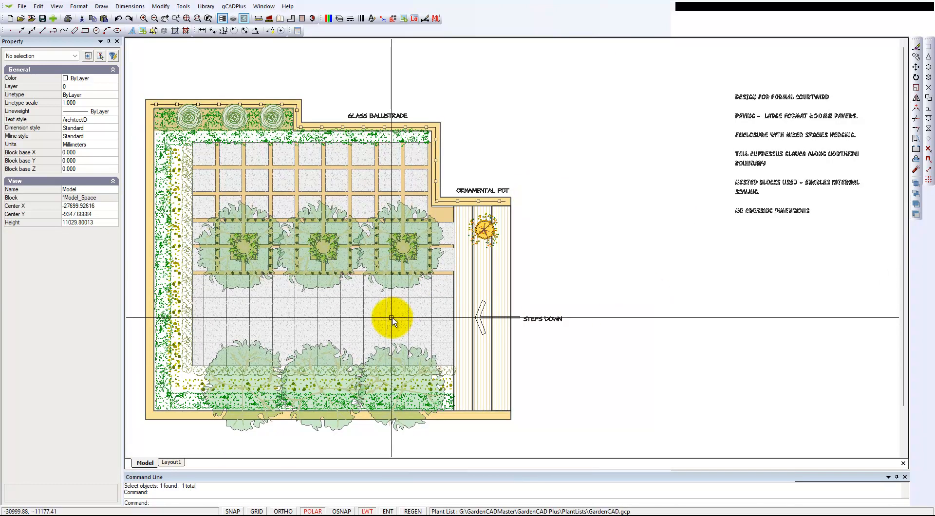
- Add a rectangular viewport to Layout1 above the title block, overlapping the right edge of the sheet
left_click(176, 462)
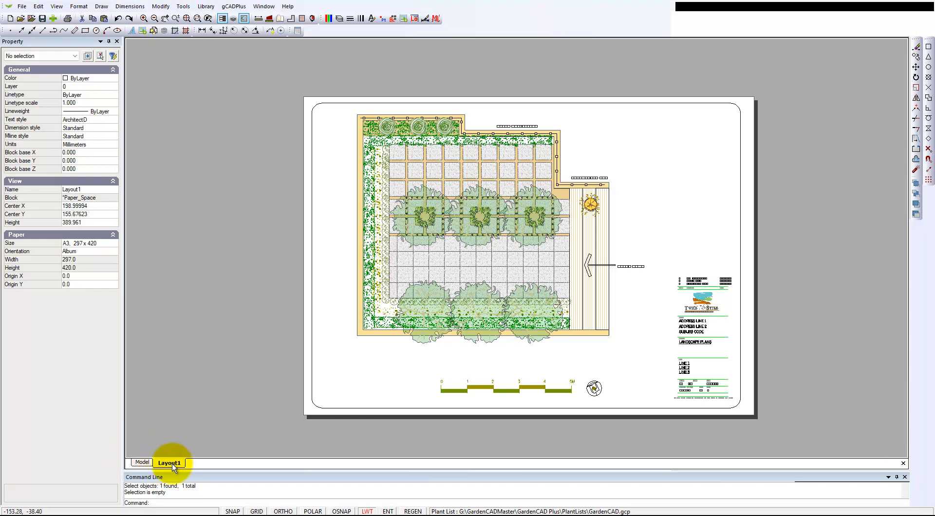
right_click(174, 467)
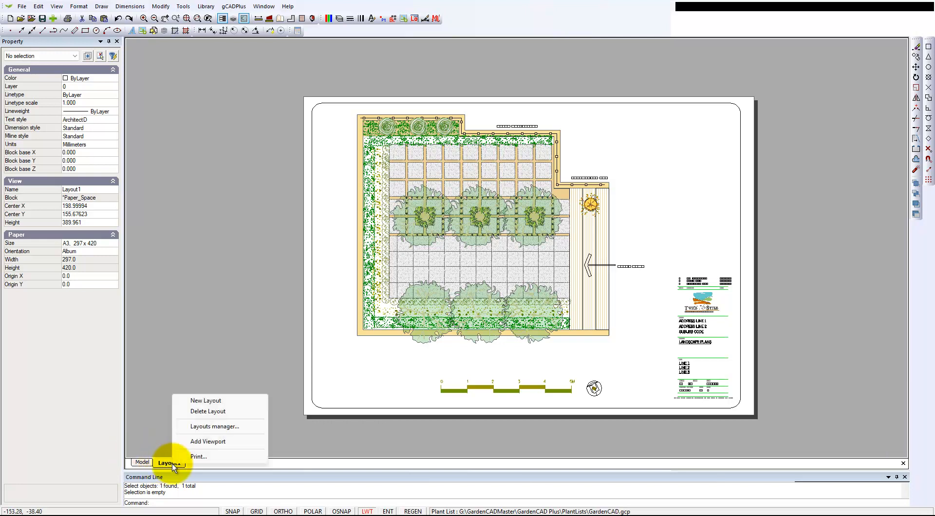
left_click(214, 443)
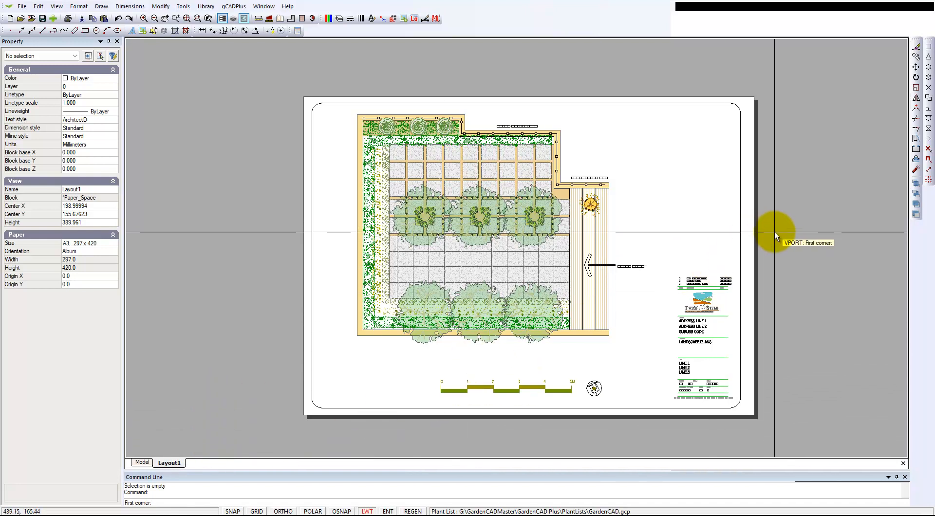
left_click(773, 209)
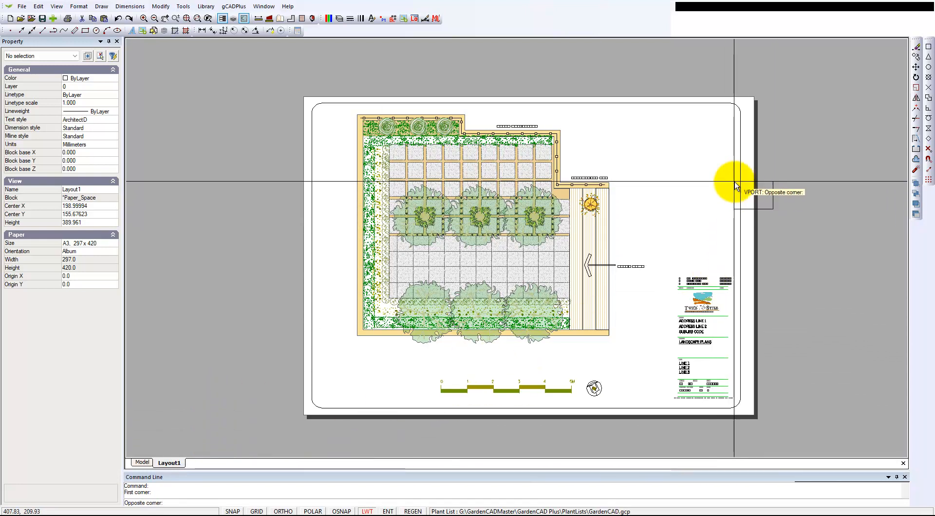
left_click(708, 131)
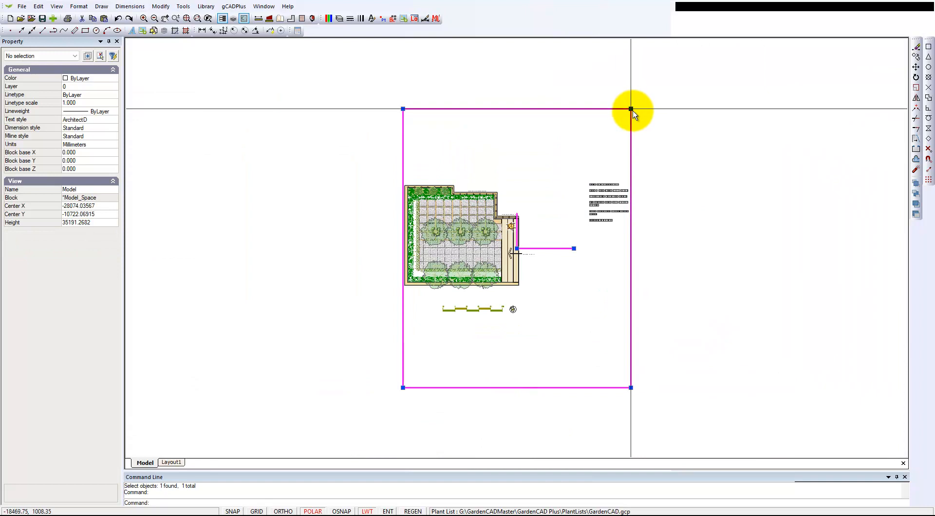
- Reframe the new viewport's view in model space so that it closely surrounds only the design notes text beside the courtyard
left_click(630, 109)
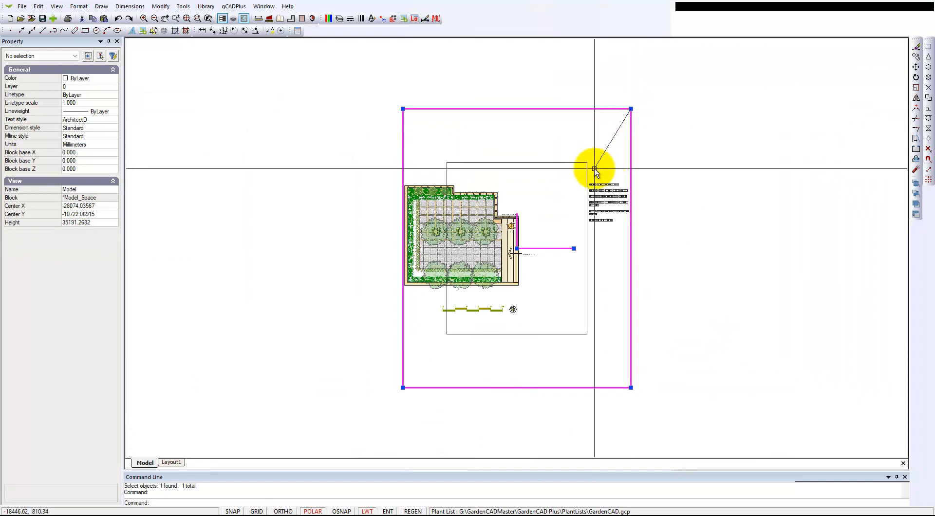
left_click(542, 231)
left_click(516, 248)
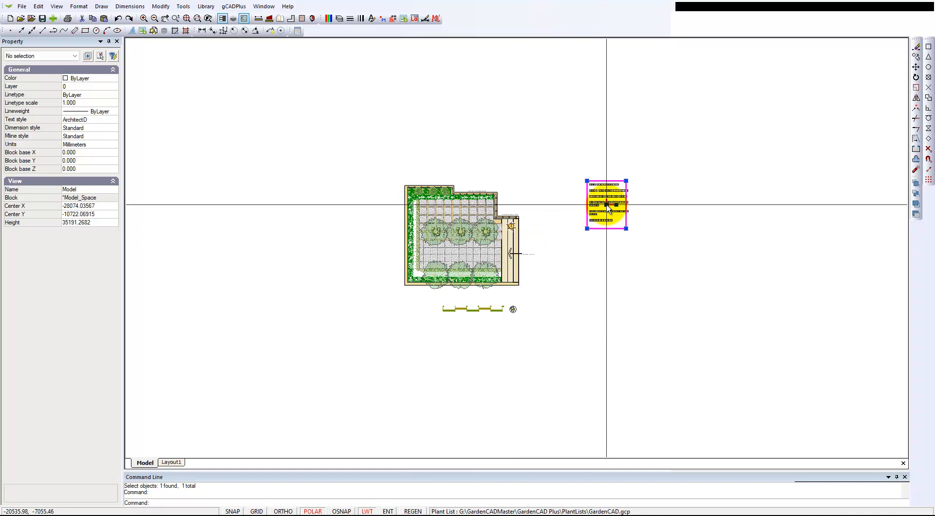
left_click(625, 181)
left_click(631, 176)
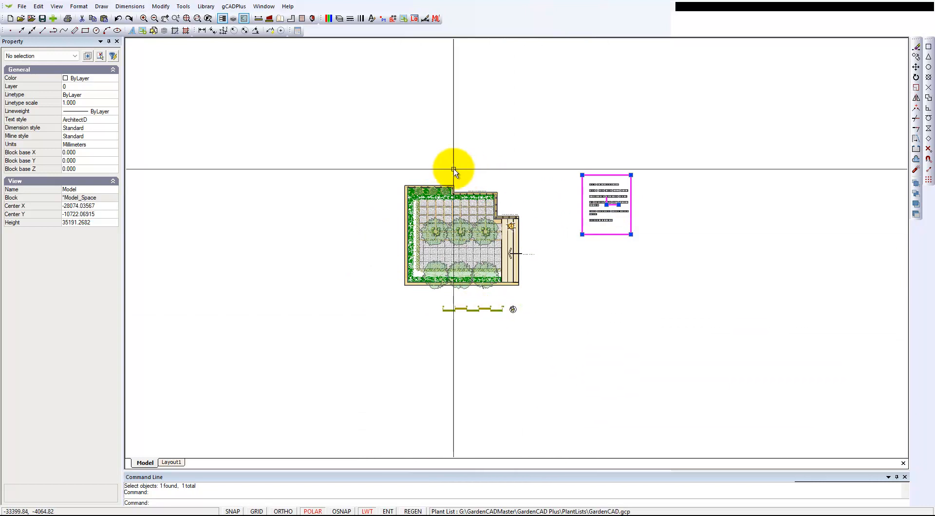
right_click(624, 220)
left_click(647, 226)
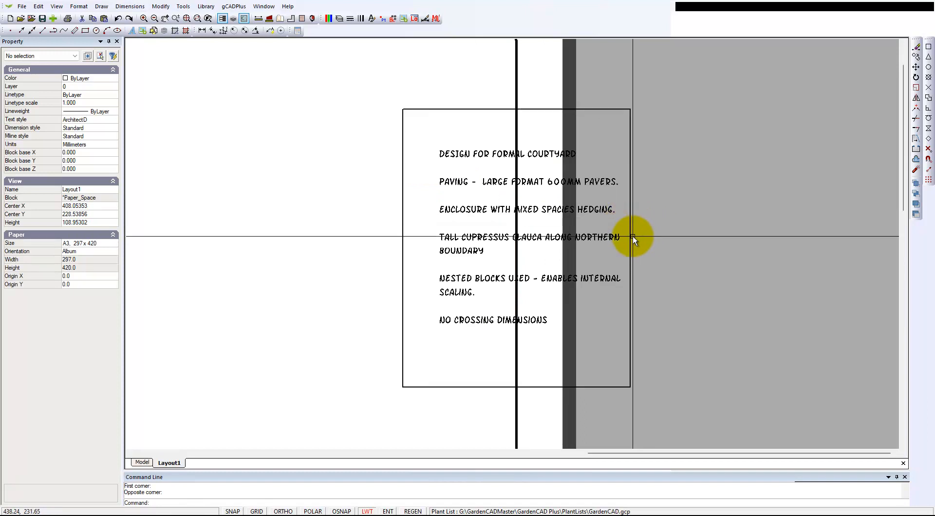
- Move the design notes viewport inside the sheet border, into the blank area above the title block
left_click(631, 242)
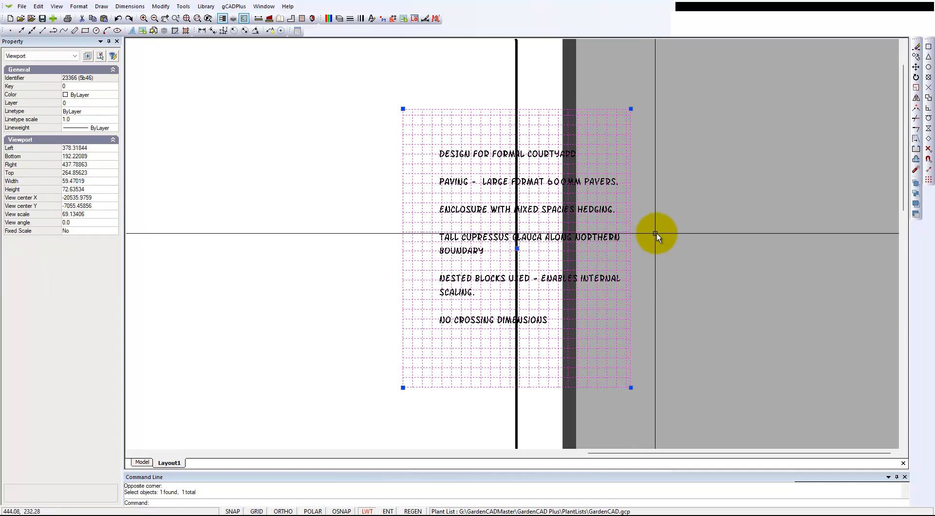
scroll(642, 241, "down", 2)
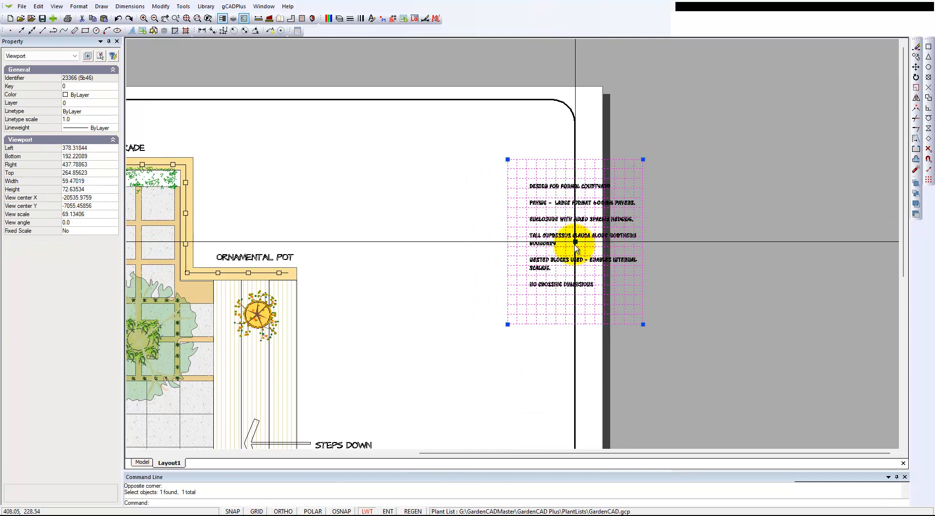
left_click(575, 241)
left_click(477, 208)
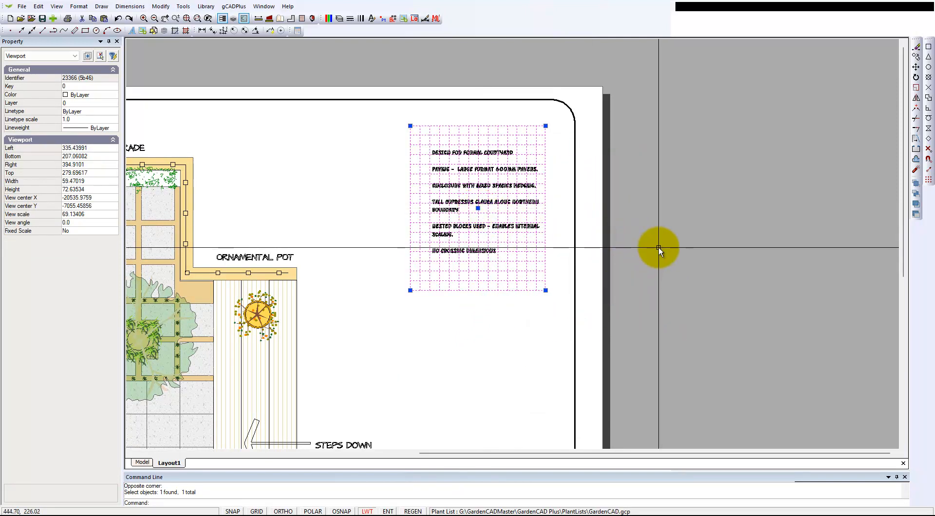
key("Escape")
scroll(663, 243, "down", 3)
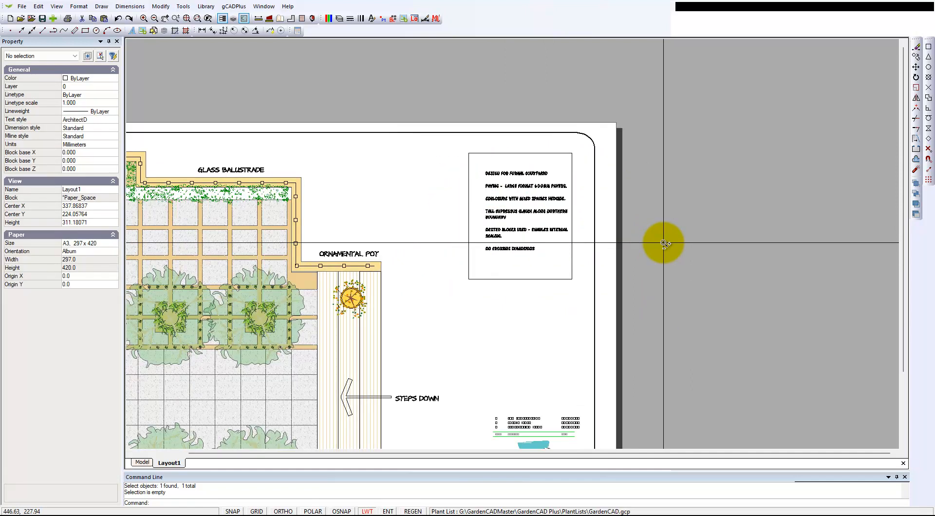
scroll(663, 243, "down", 2)
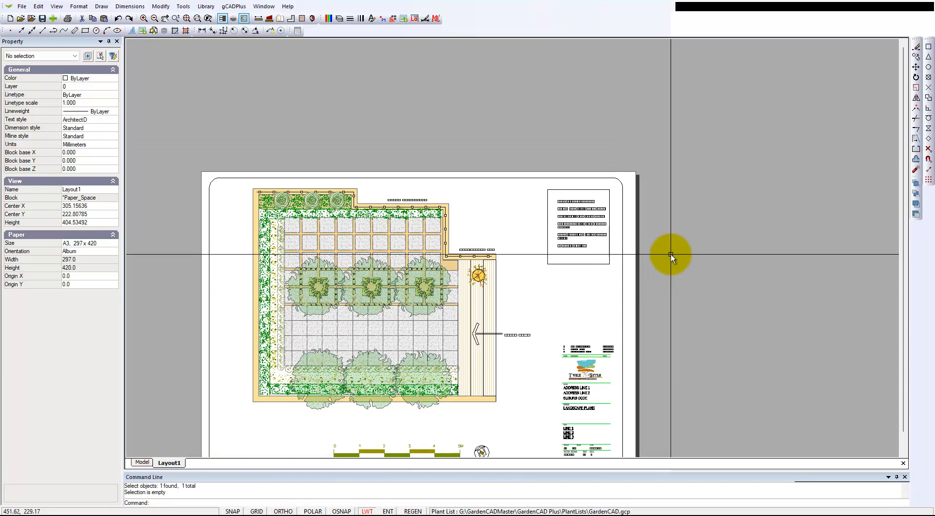
right_click(676, 264)
left_click(710, 300)
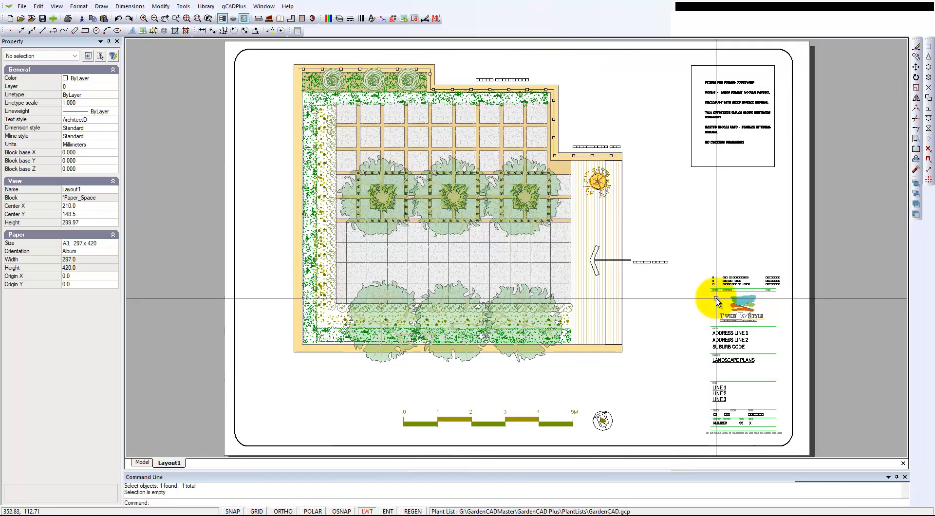